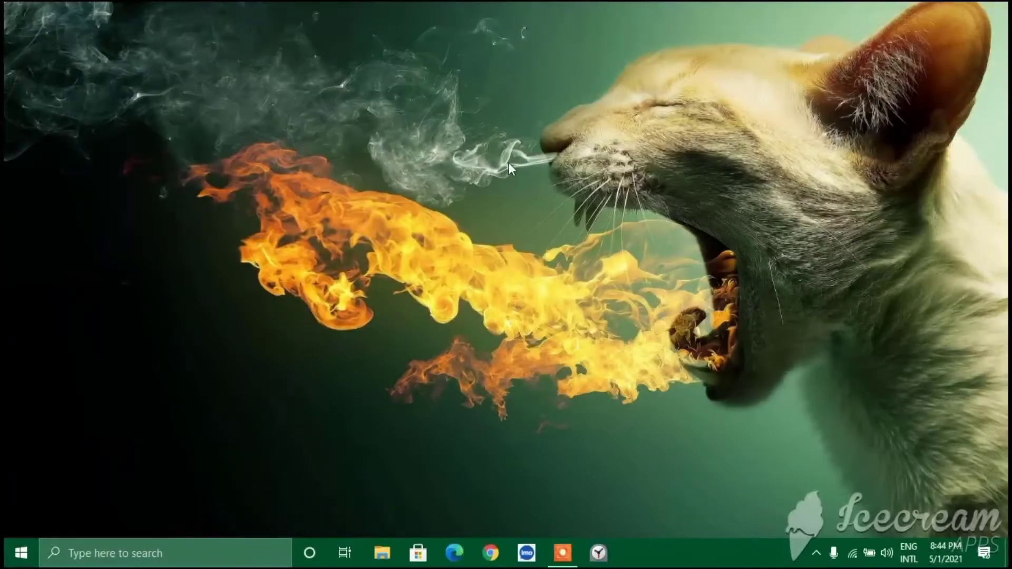
- Look up 'acti' to view Activation settings, then open Personalize from the desktop menu
right_click(508, 162)
click(423, 204)
click(202, 554)
text(a)
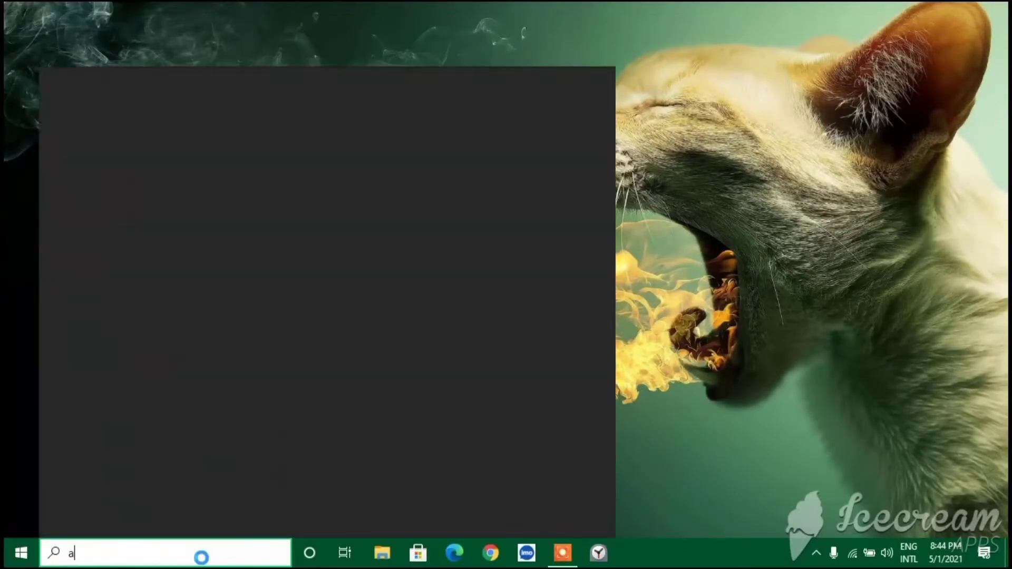
text(cti)
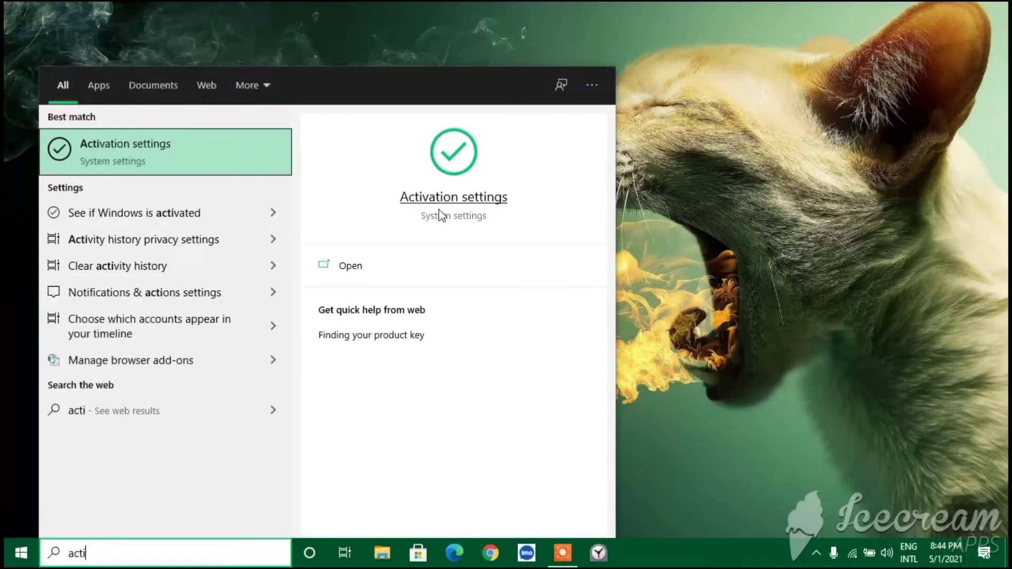
click(342, 264)
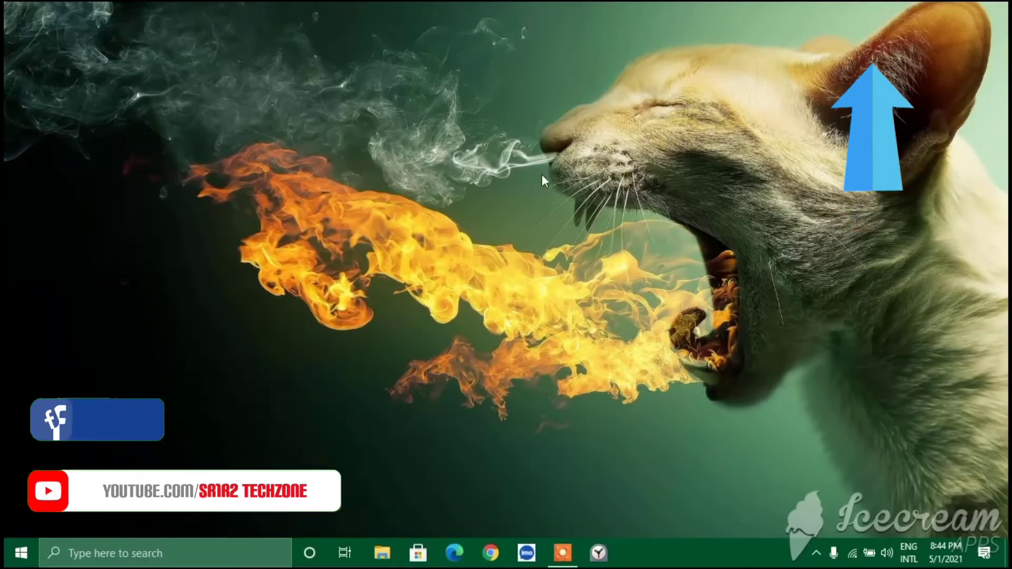
right_click(480, 182)
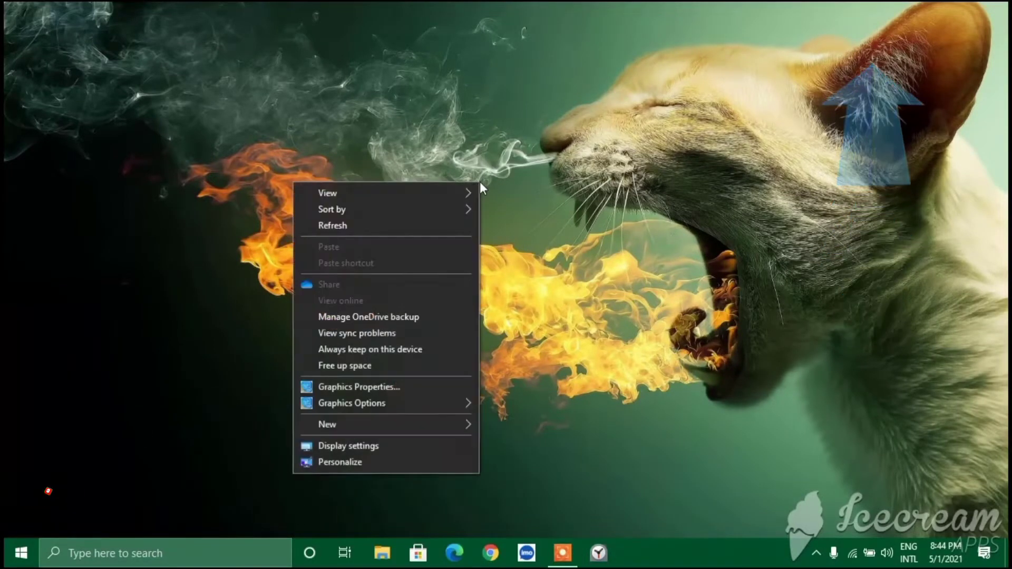
click(346, 462)
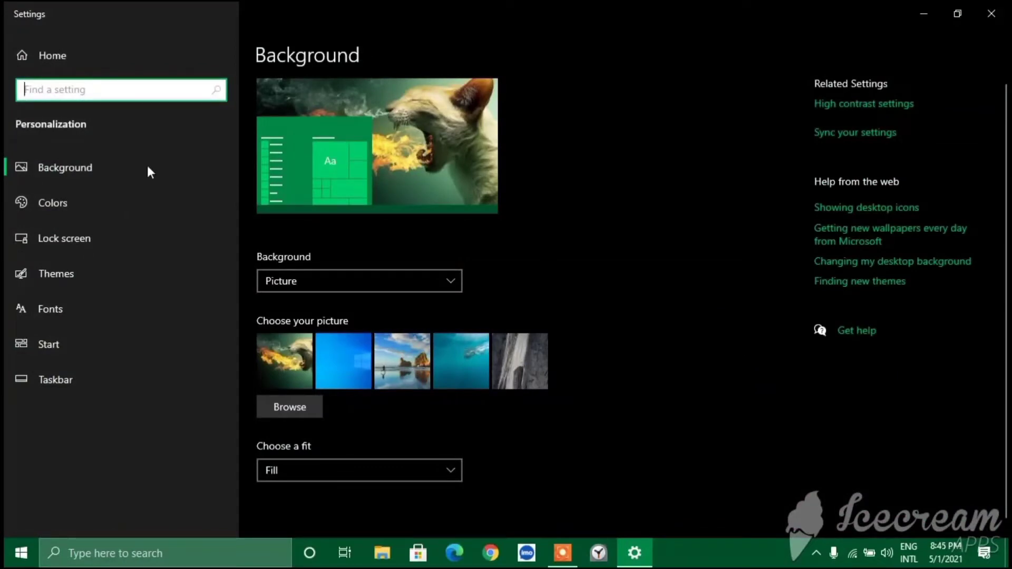
click(117, 167)
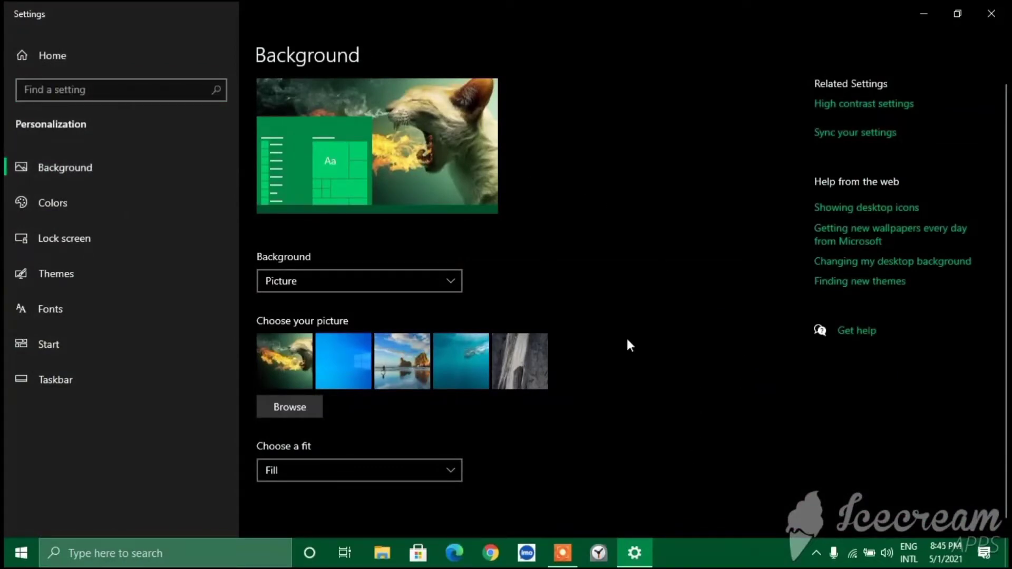
click(926, 14)
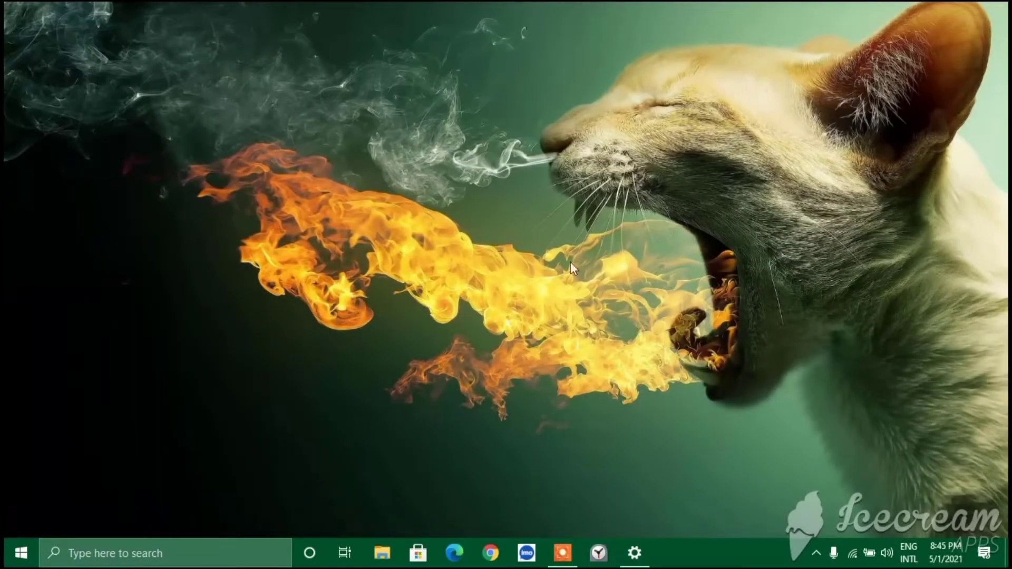
click(21, 552)
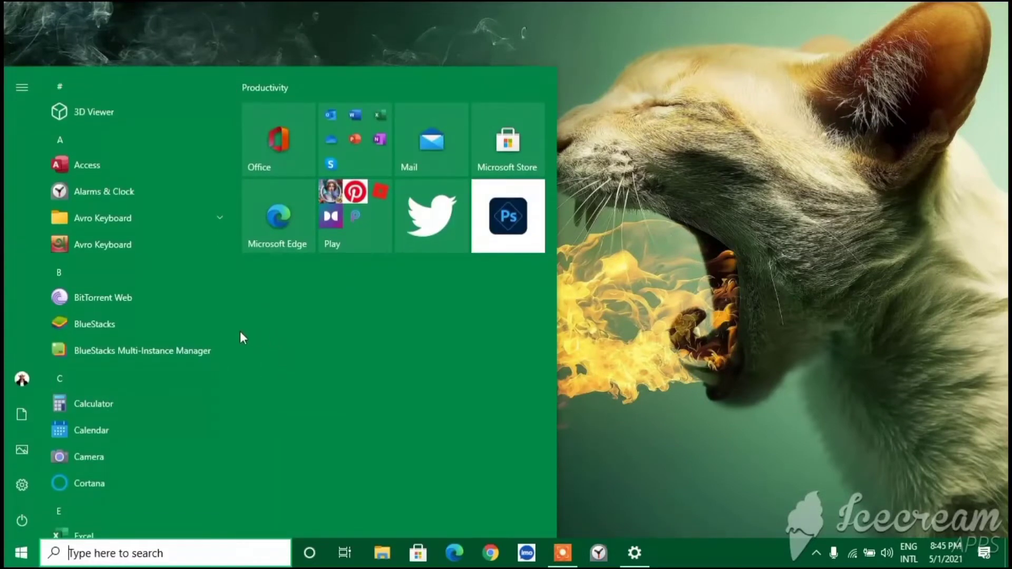
click(550, 113)
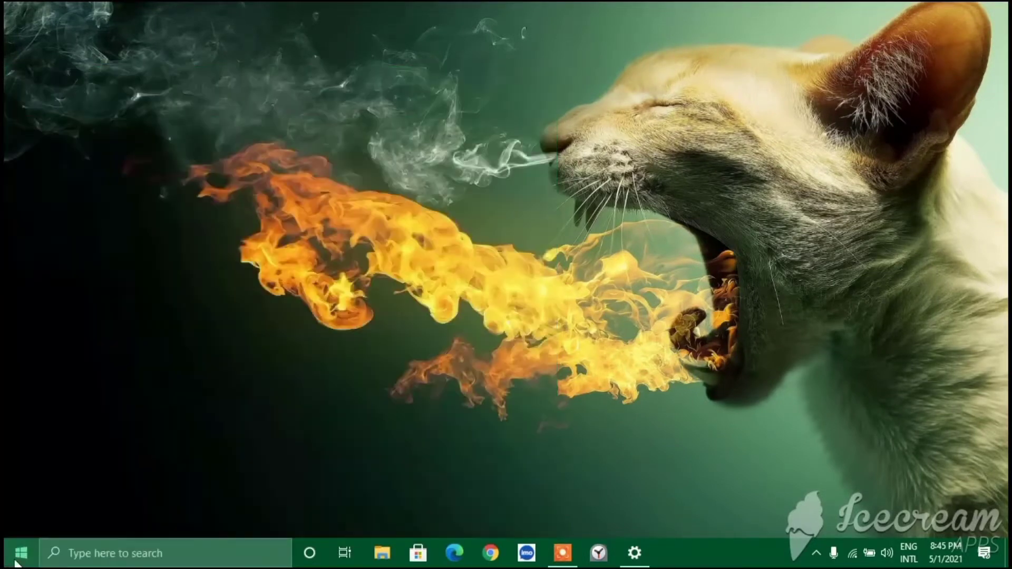
click(640, 558)
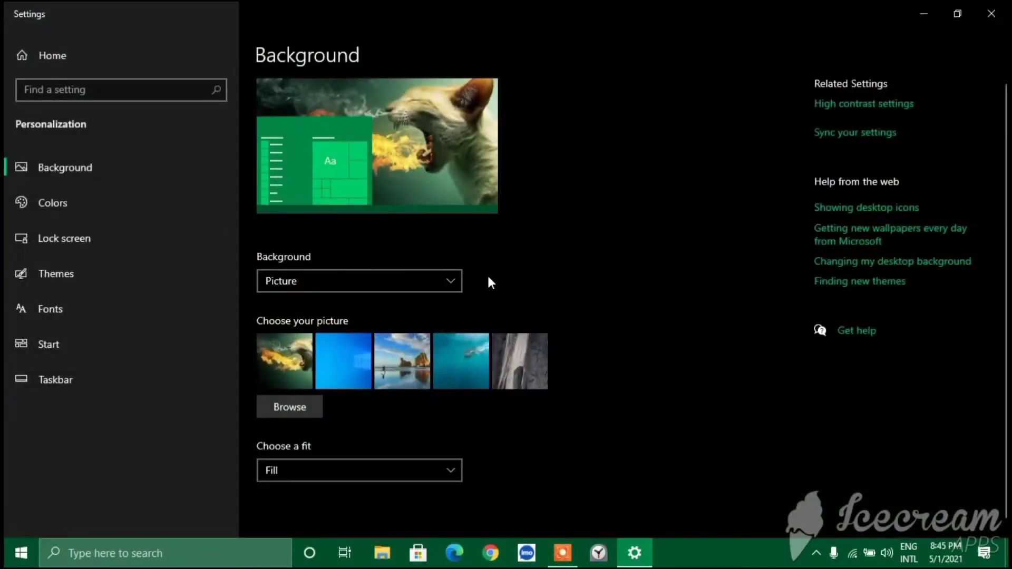
click(453, 283)
click(281, 284)
click(416, 364)
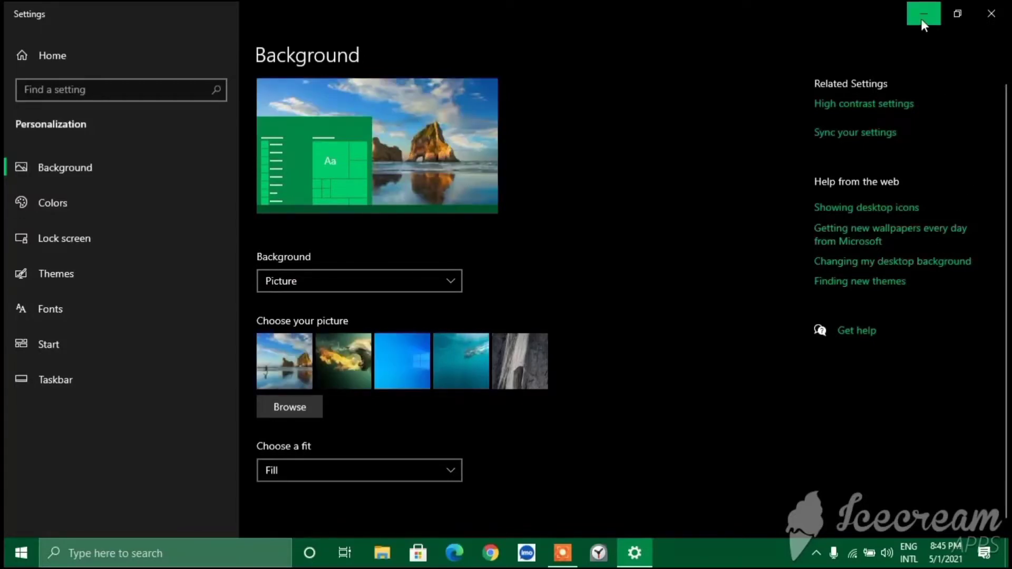
click(924, 21)
click(634, 553)
click(406, 362)
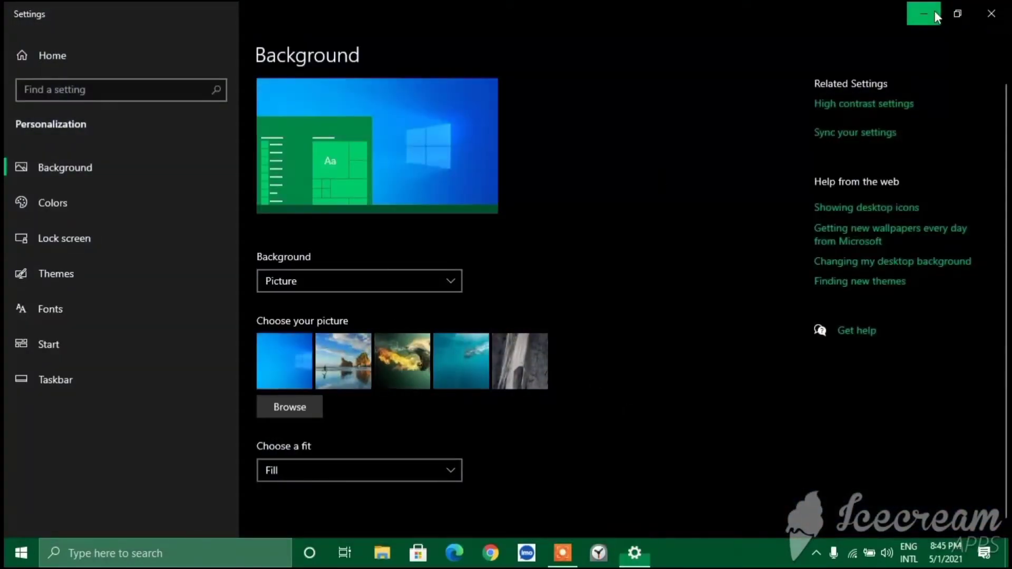
click(927, 13)
click(634, 552)
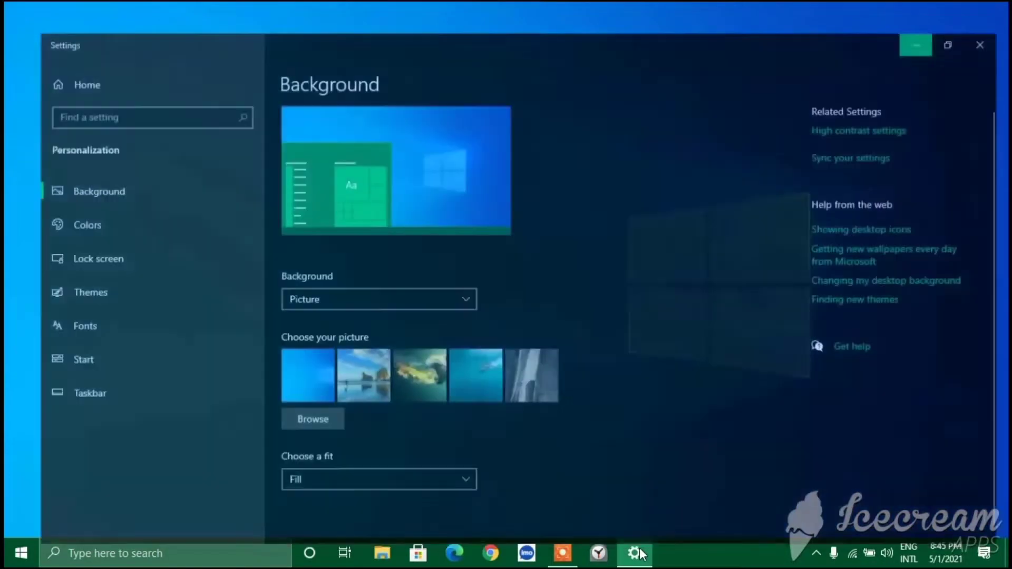
click(419, 350)
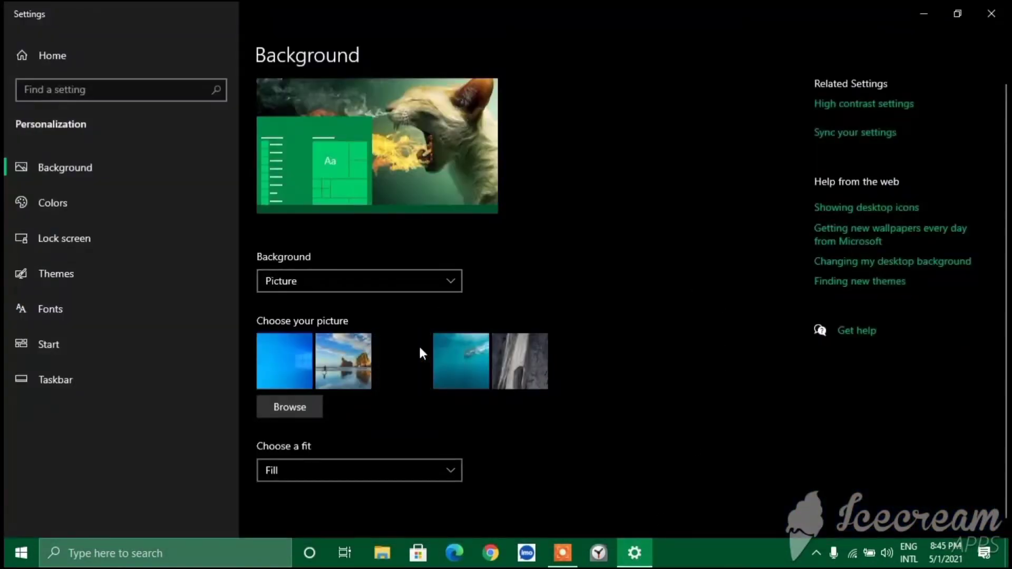
click(941, 16)
click(634, 552)
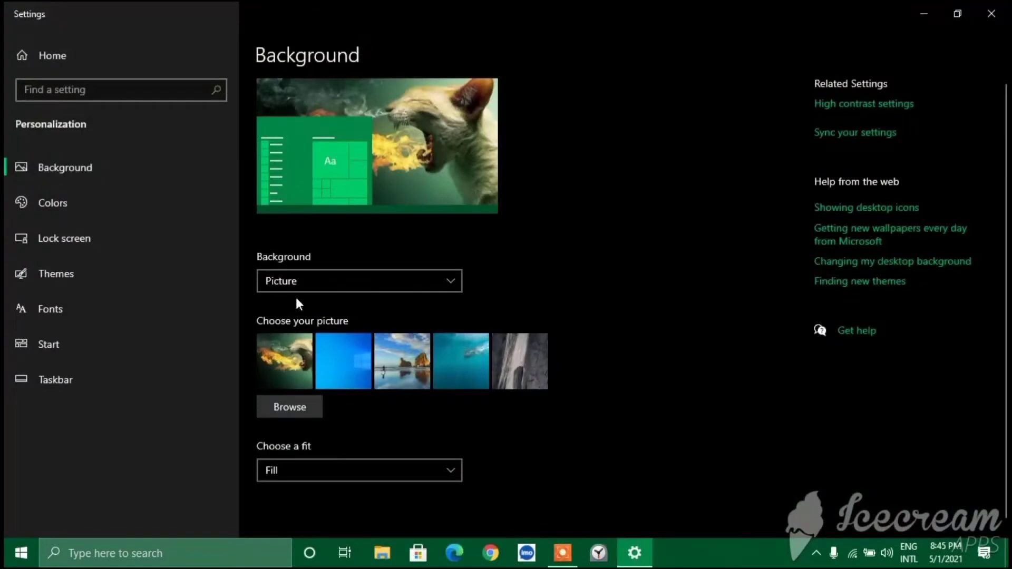
click(295, 286)
click(305, 282)
- Choose image 1 from Pictures > wallpapers as the desktop background picture
click(293, 410)
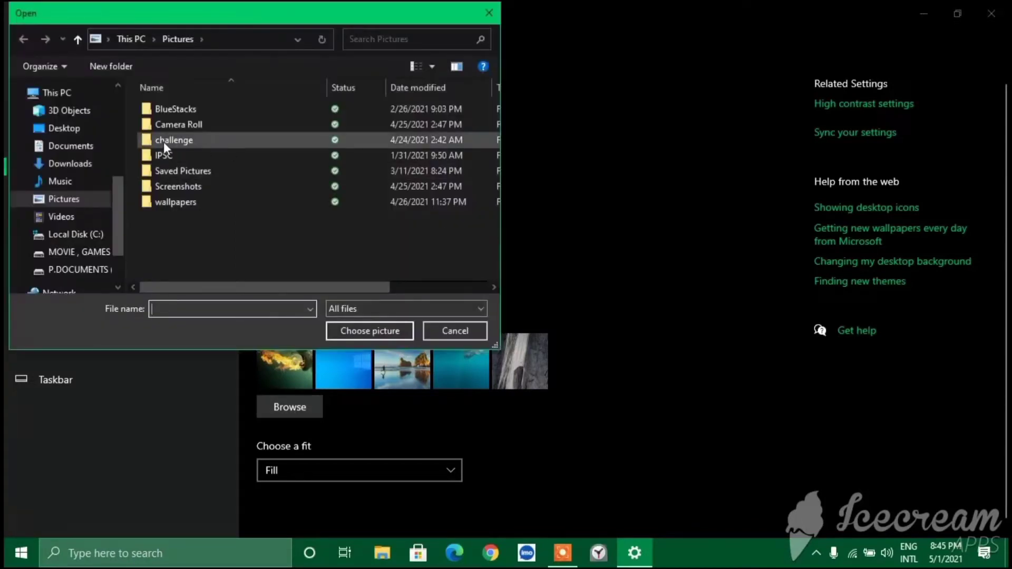
double_click(166, 202)
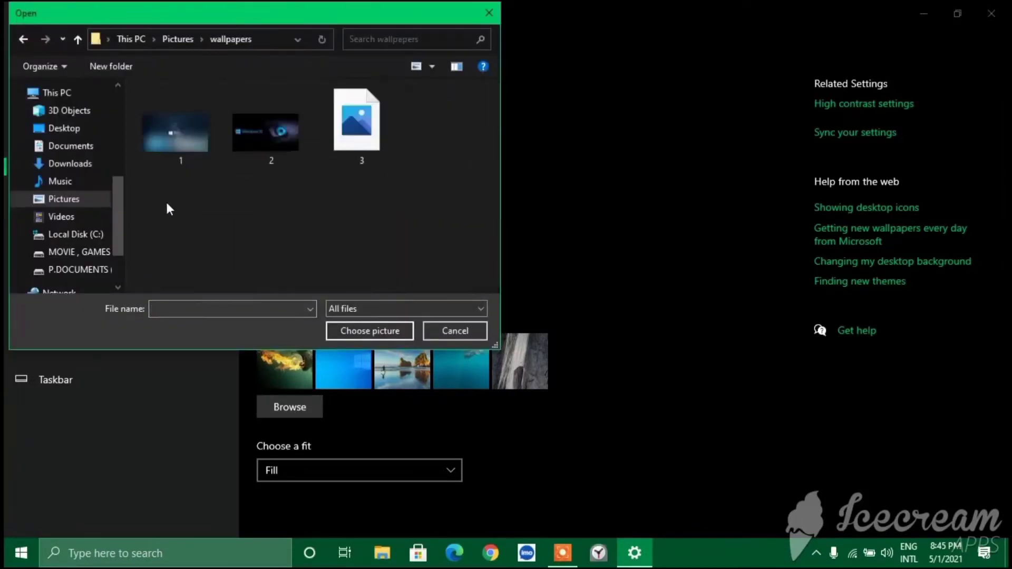
click(180, 140)
click(360, 324)
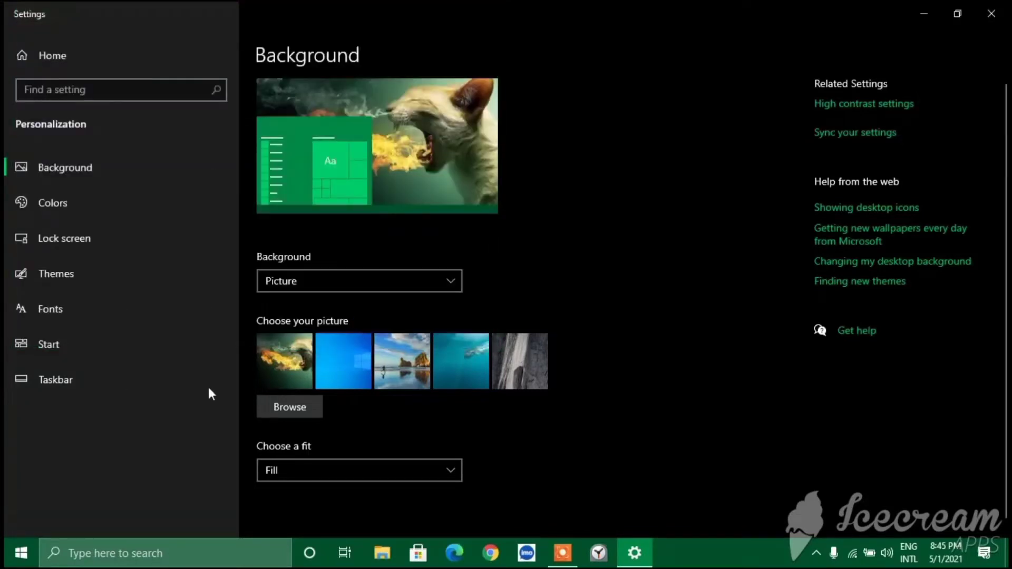
- Preview the new wallpaper on the desktop, then switch the background type to Solid color
click(926, 11)
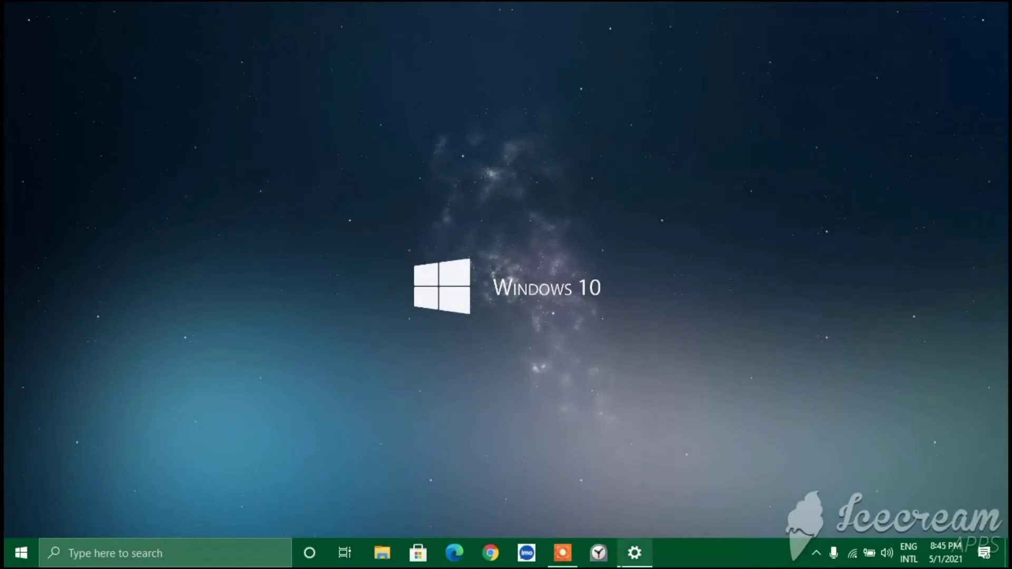
click(636, 554)
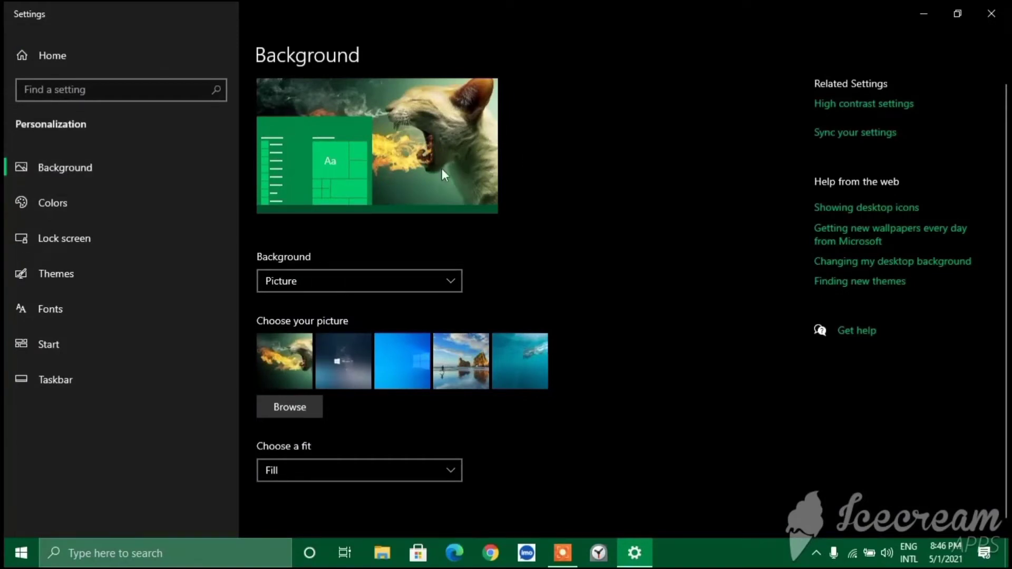
click(338, 281)
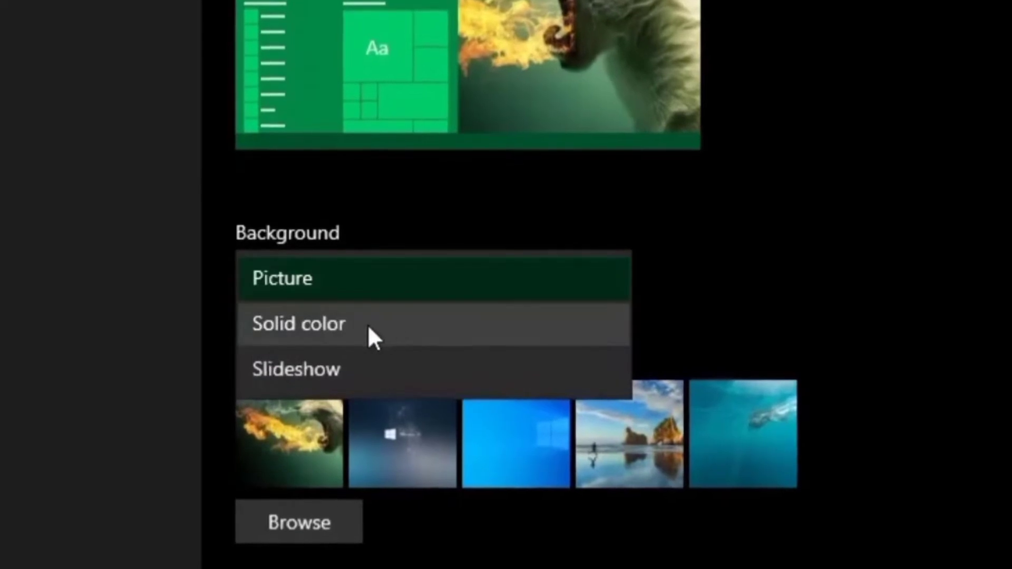
click(269, 334)
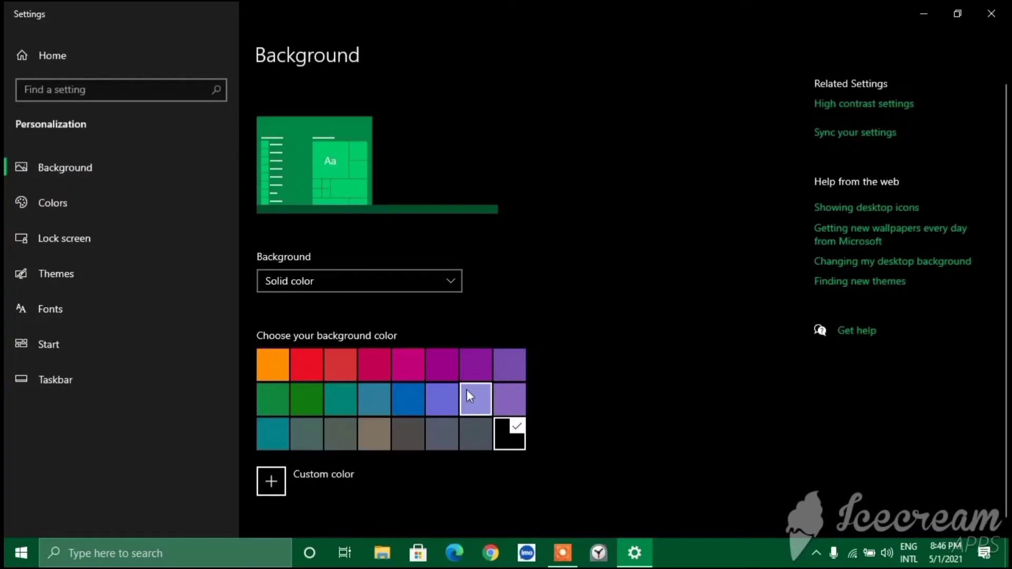
click(274, 369)
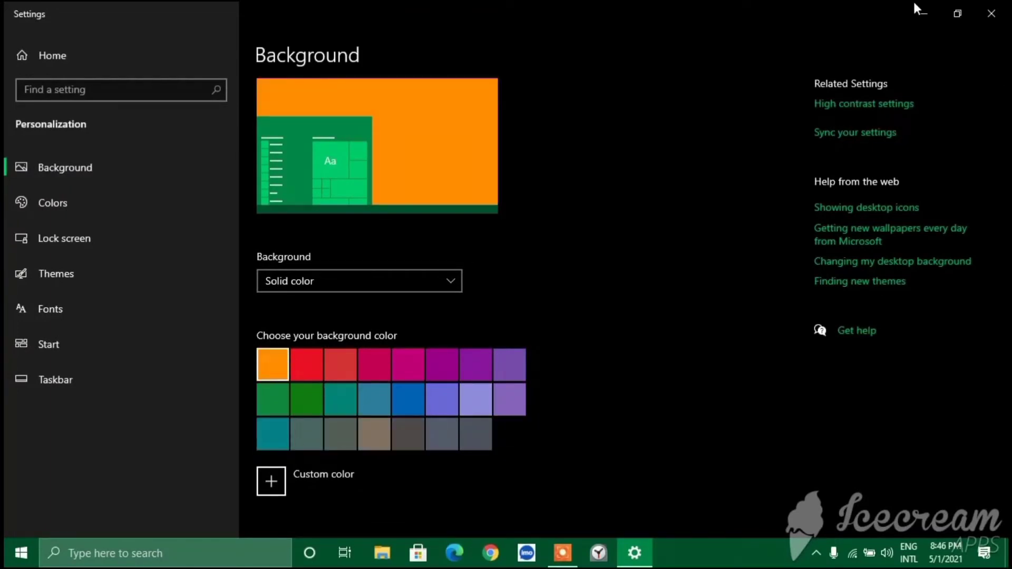
click(923, 13)
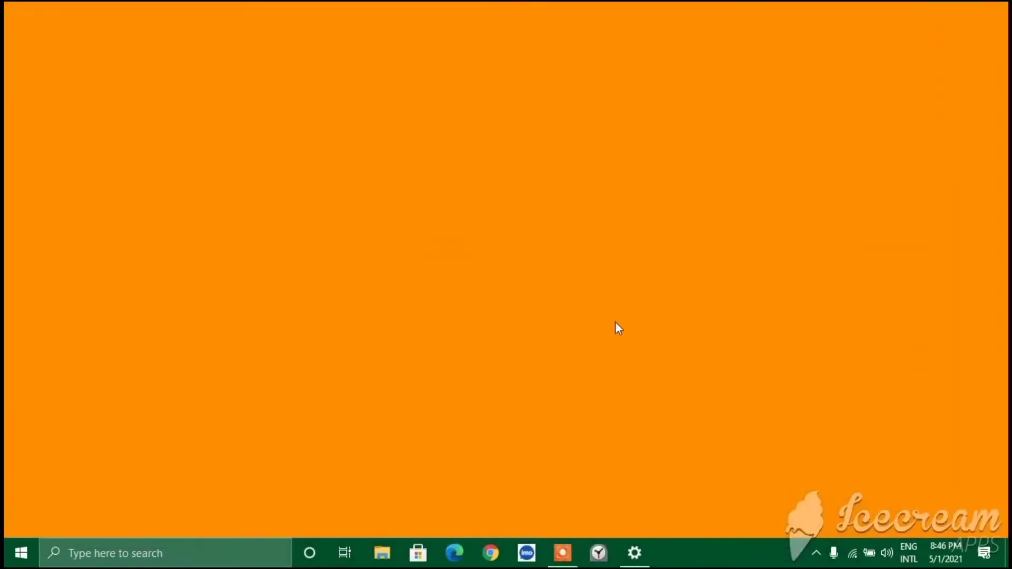
click(638, 553)
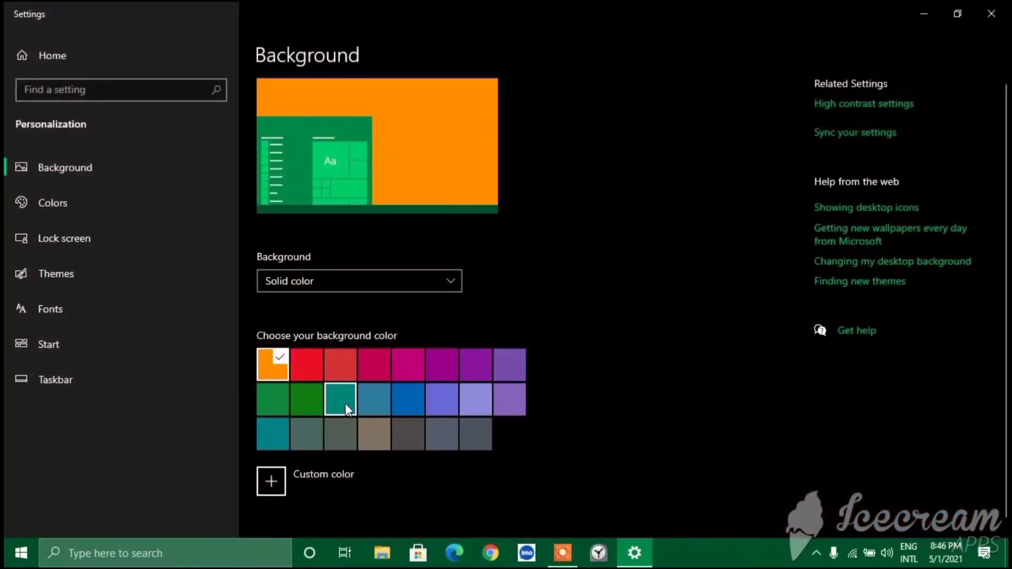
click(482, 404)
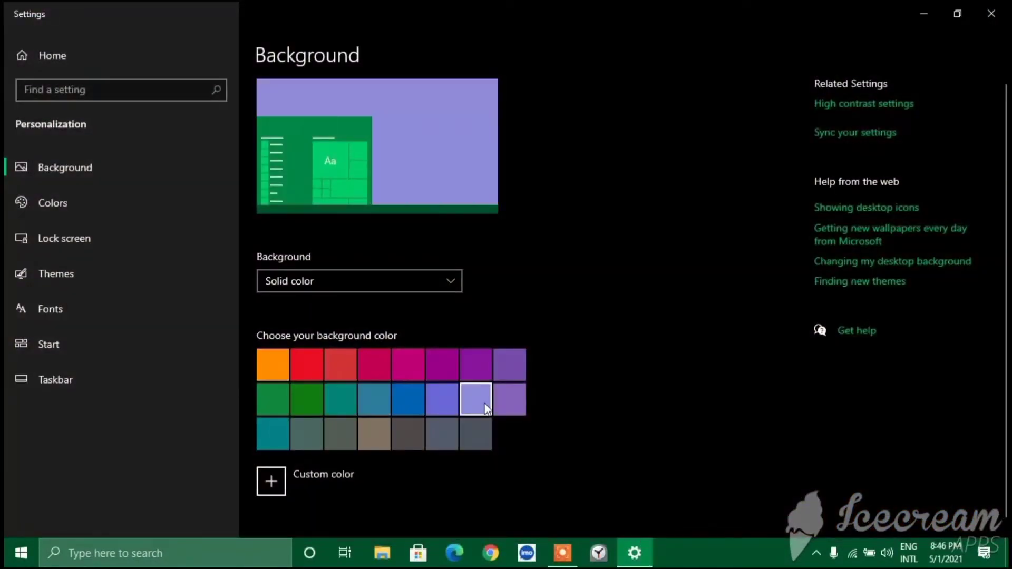
click(923, 6)
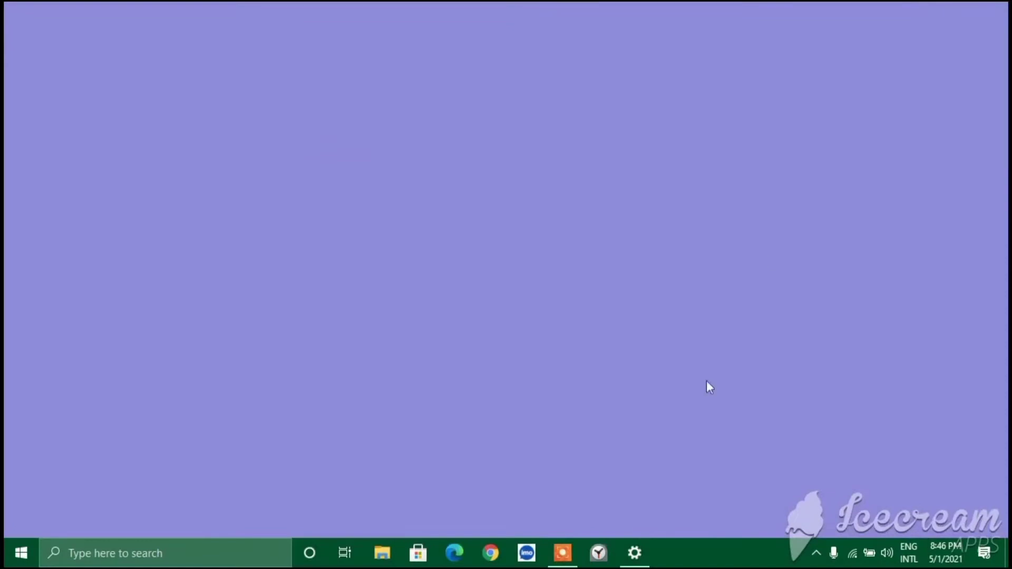
click(635, 553)
click(428, 281)
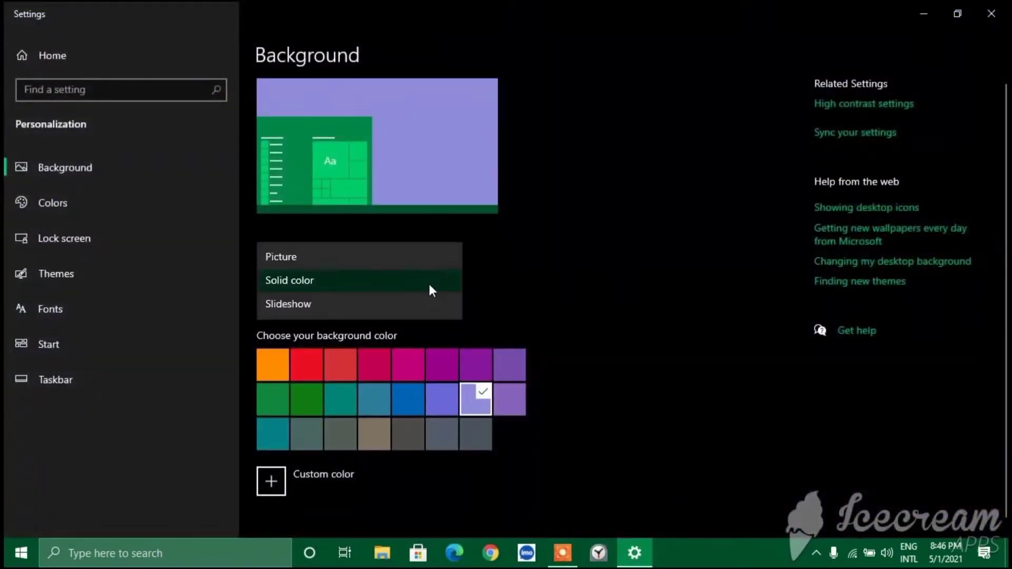
click(343, 264)
click(286, 368)
- Switch the background to Slideshow and cancel the folder picker without choosing a folder
click(441, 275)
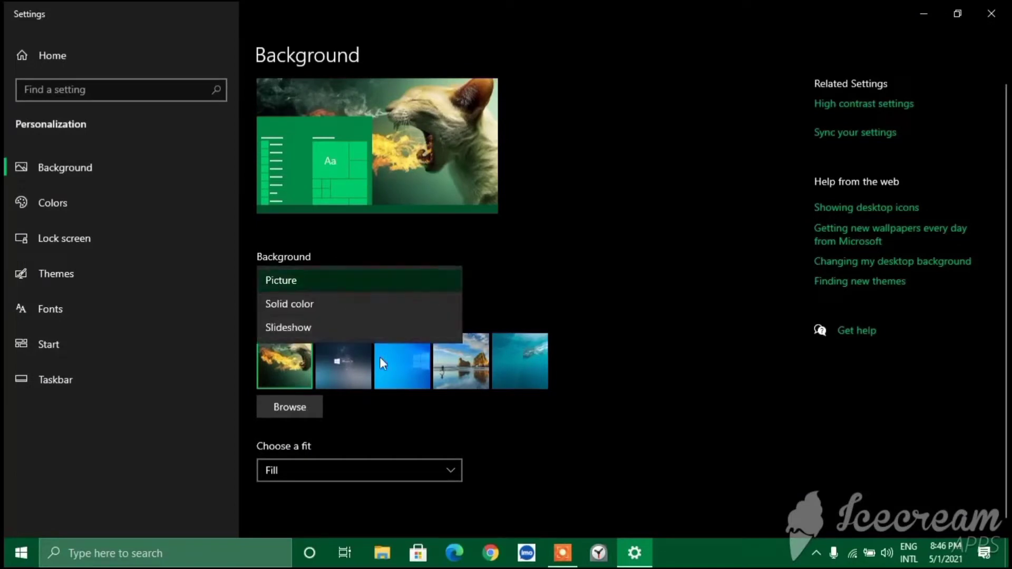
click(314, 327)
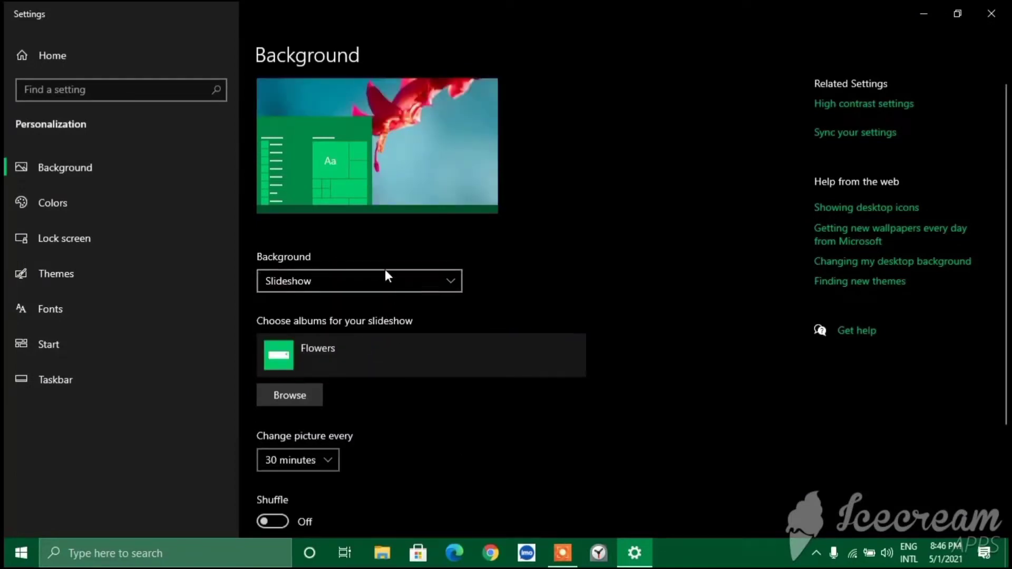
click(290, 401)
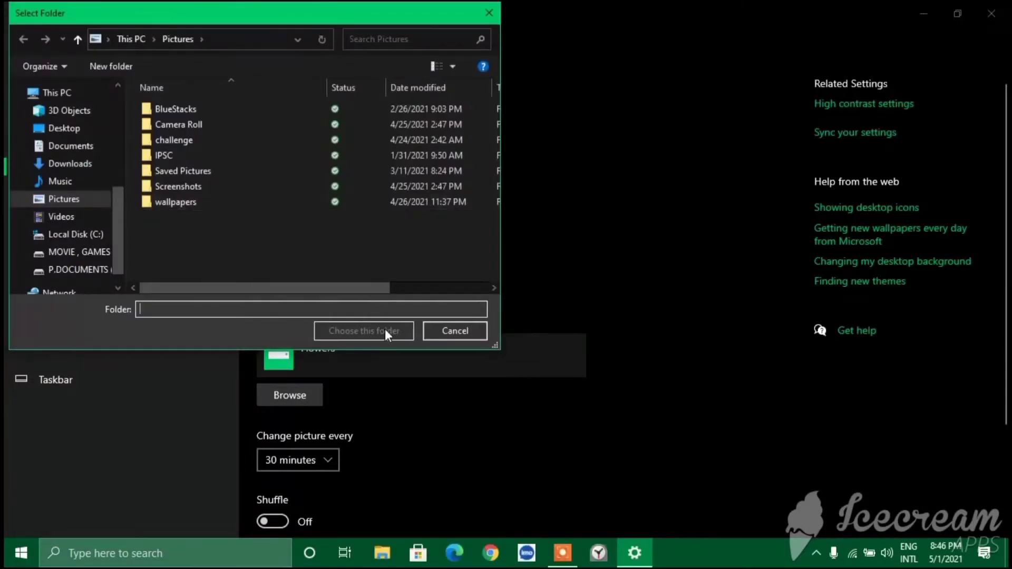
click(460, 331)
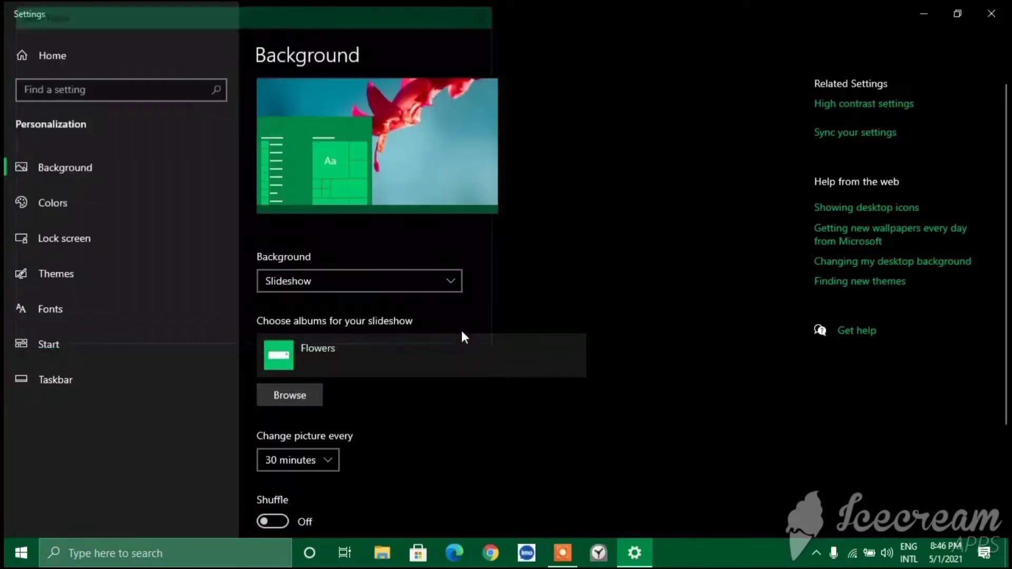
click(390, 284)
- Set the background to Picture with the Fit option and preview it on the desktop
click(323, 242)
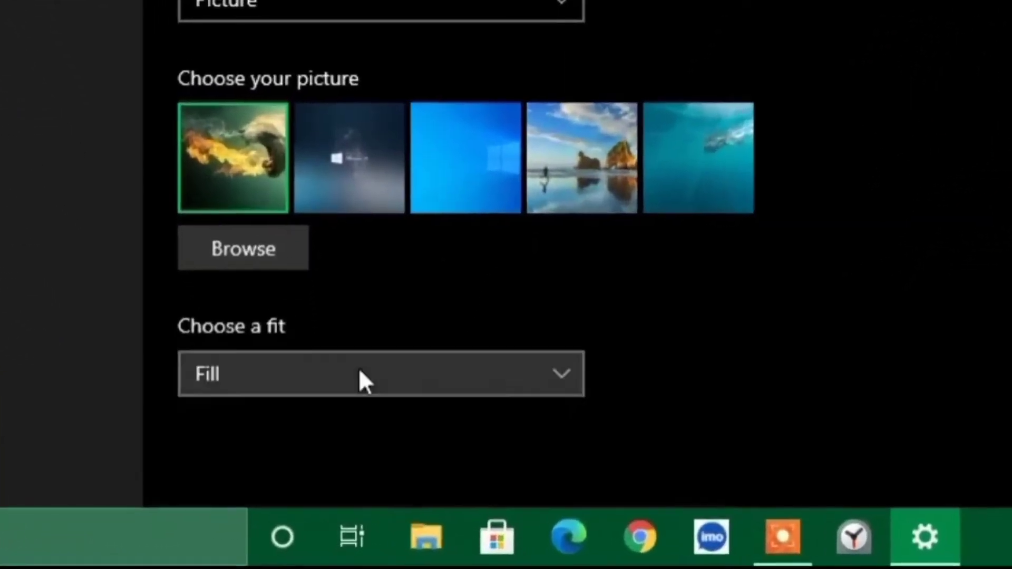
click(364, 378)
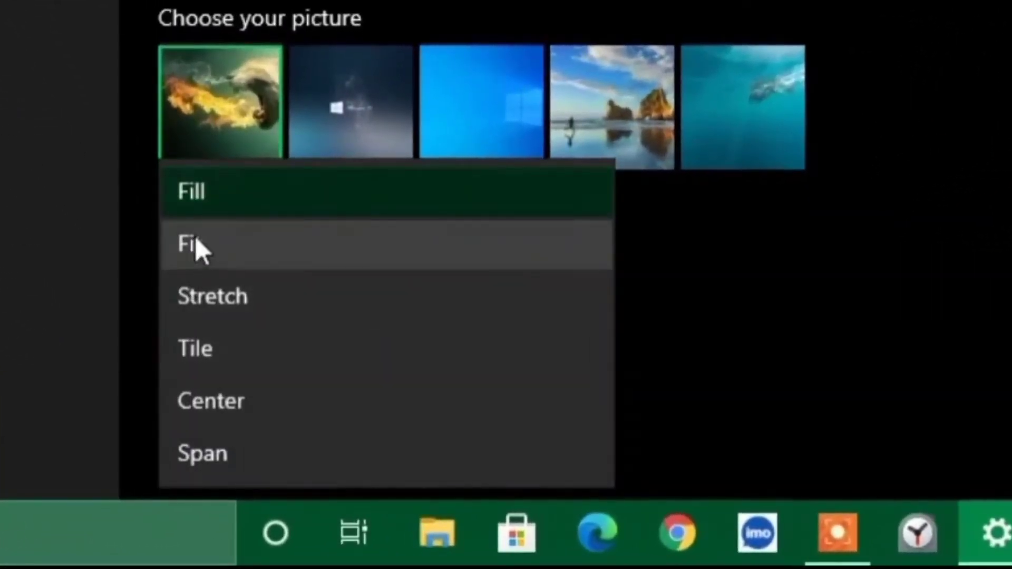
click(215, 281)
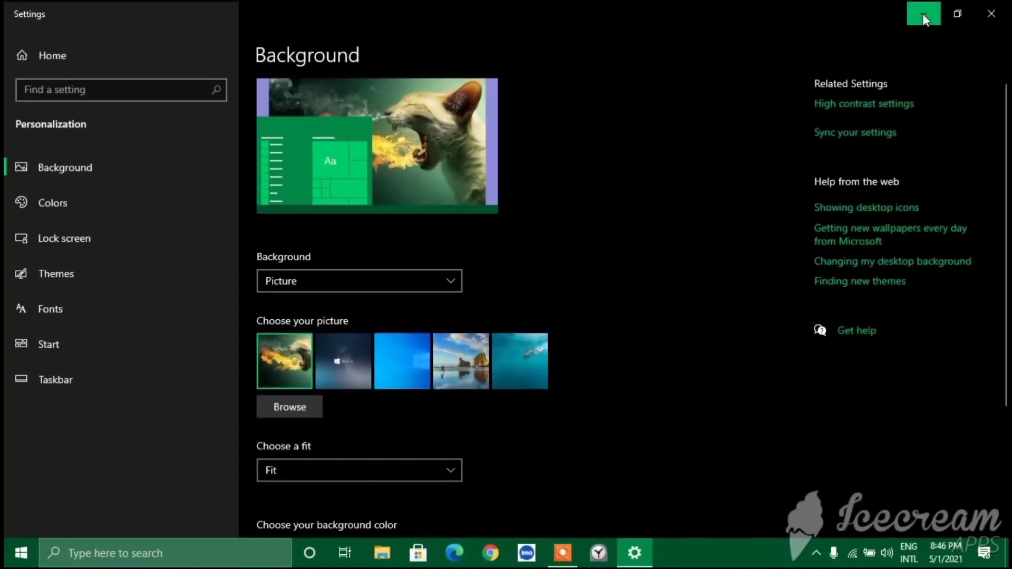
click(922, 14)
click(635, 553)
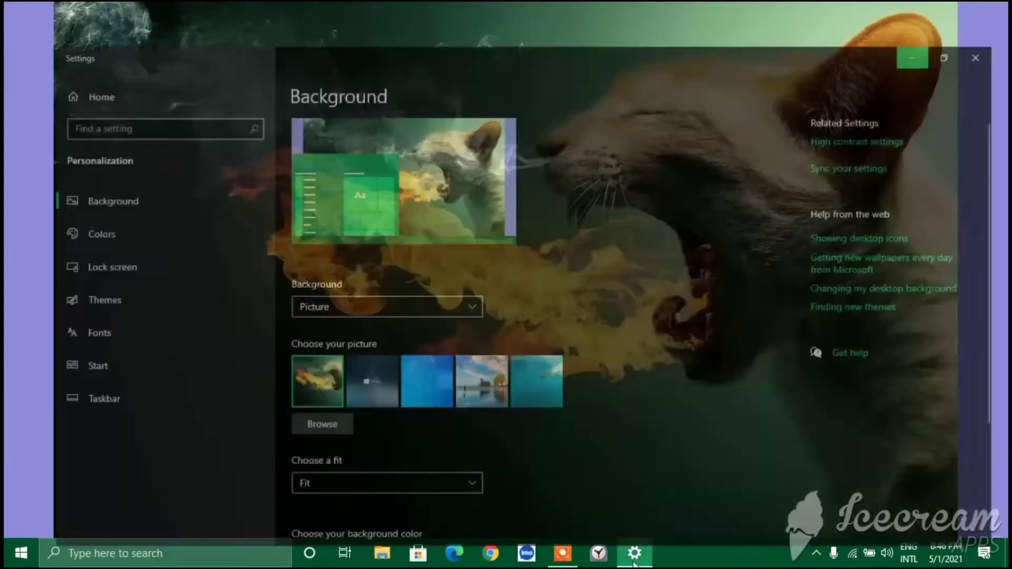
- Change the picture fit back to Fill and check the wallpaper on the desktop
click(406, 472)
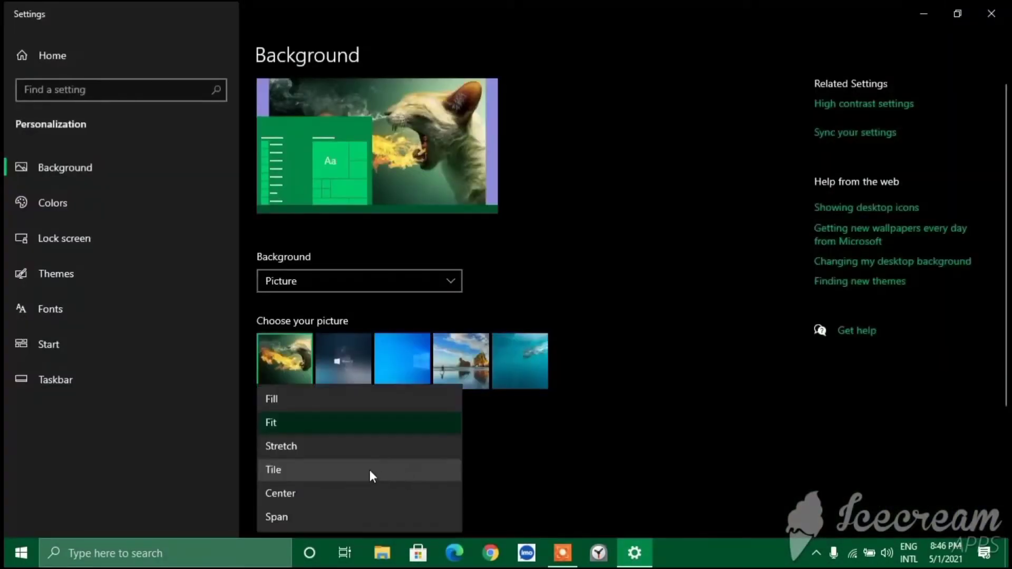
click(337, 401)
click(916, 12)
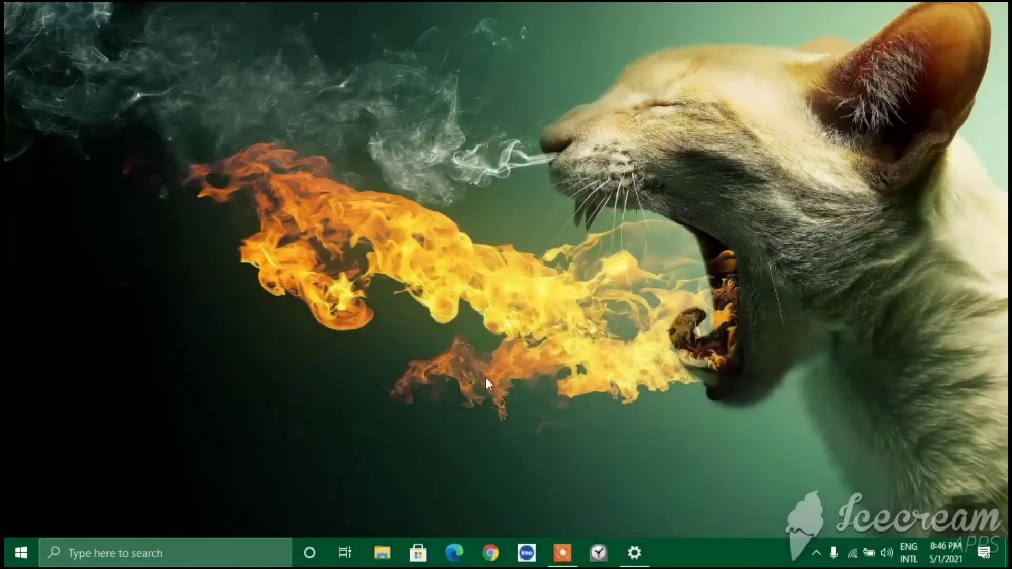
click(635, 553)
click(400, 468)
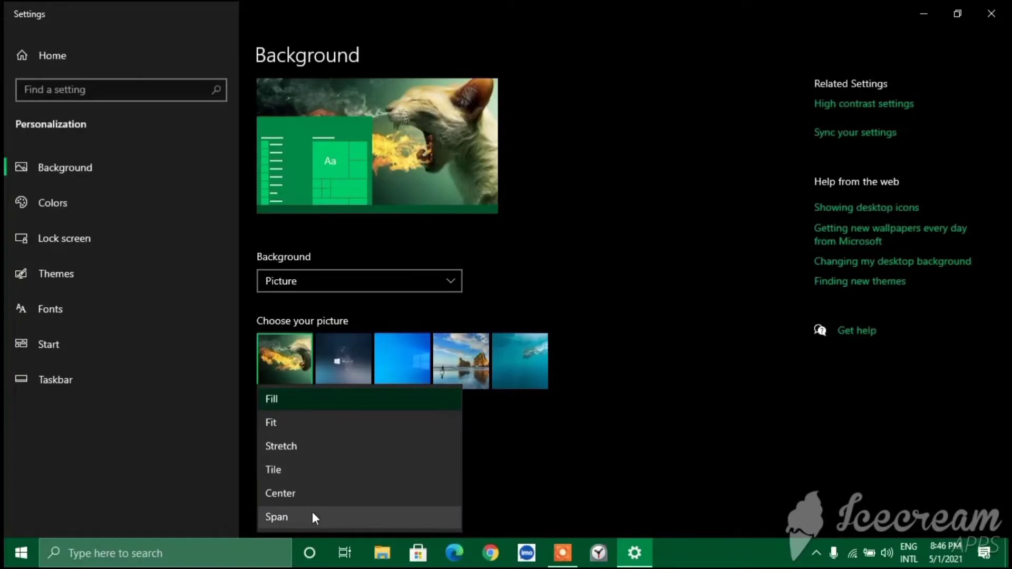
click(669, 463)
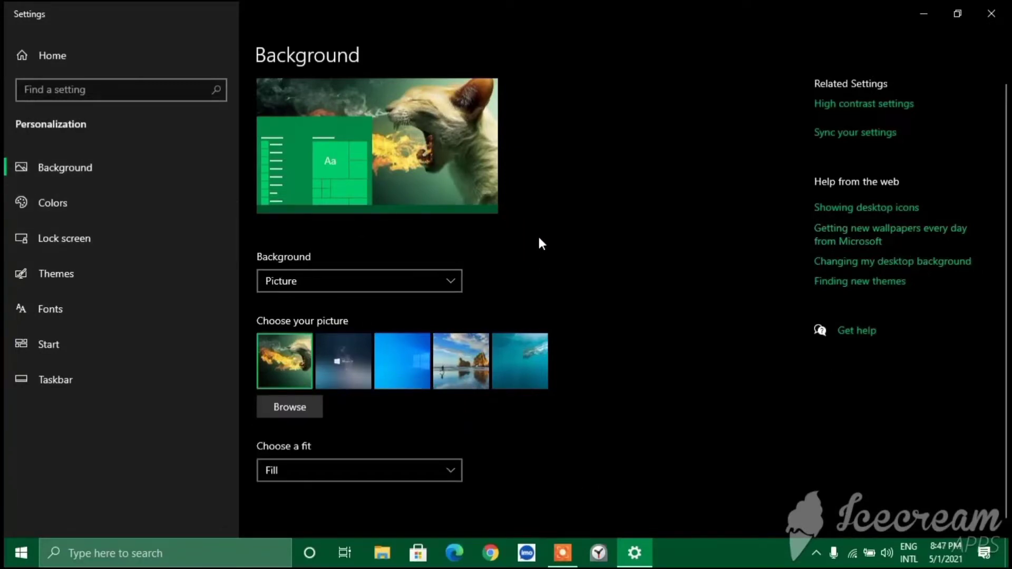
click(25, 203)
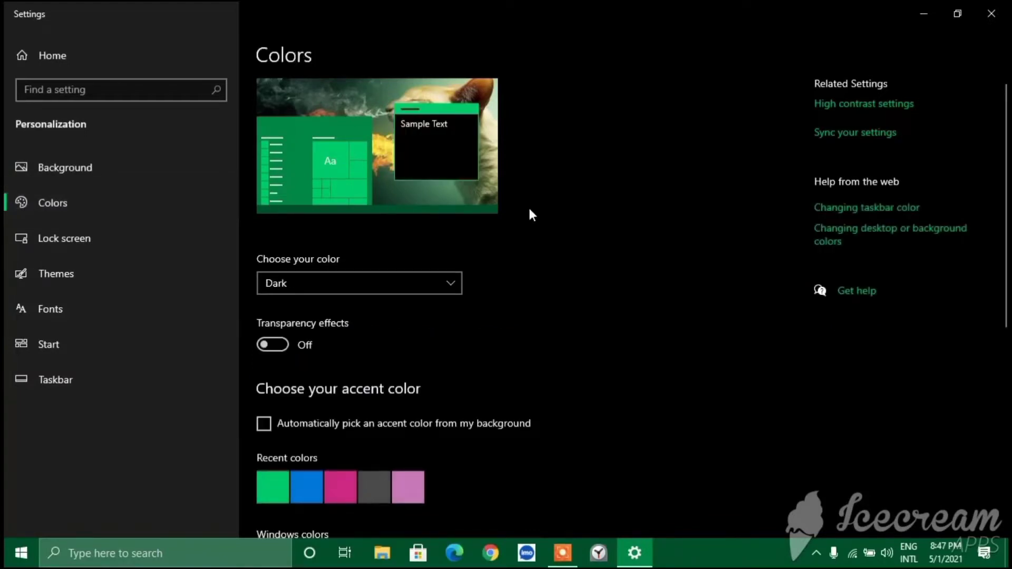
- Preview the Start menu colours and switch the colour mode from Dark to Light
click(21, 552)
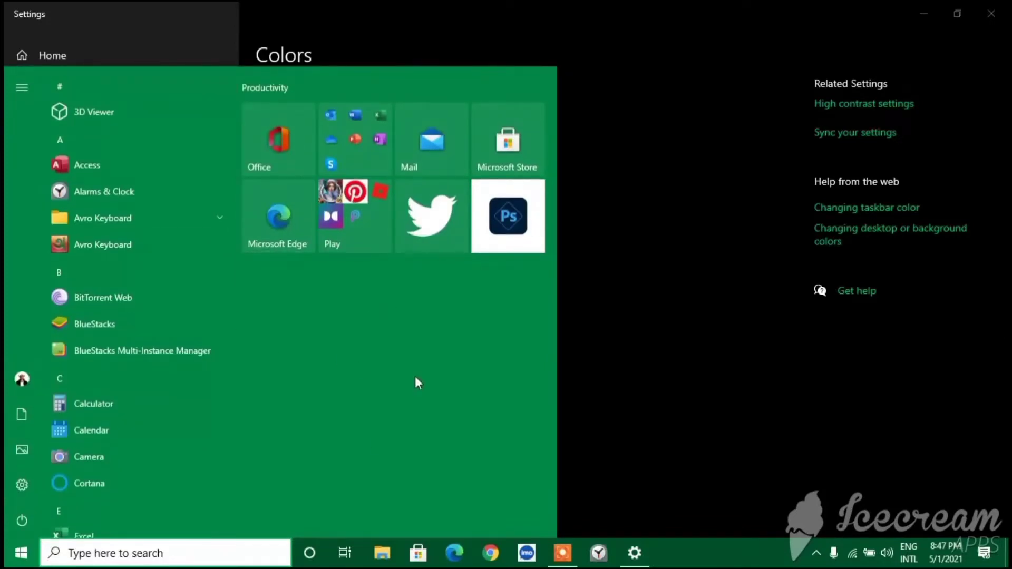
click(21, 553)
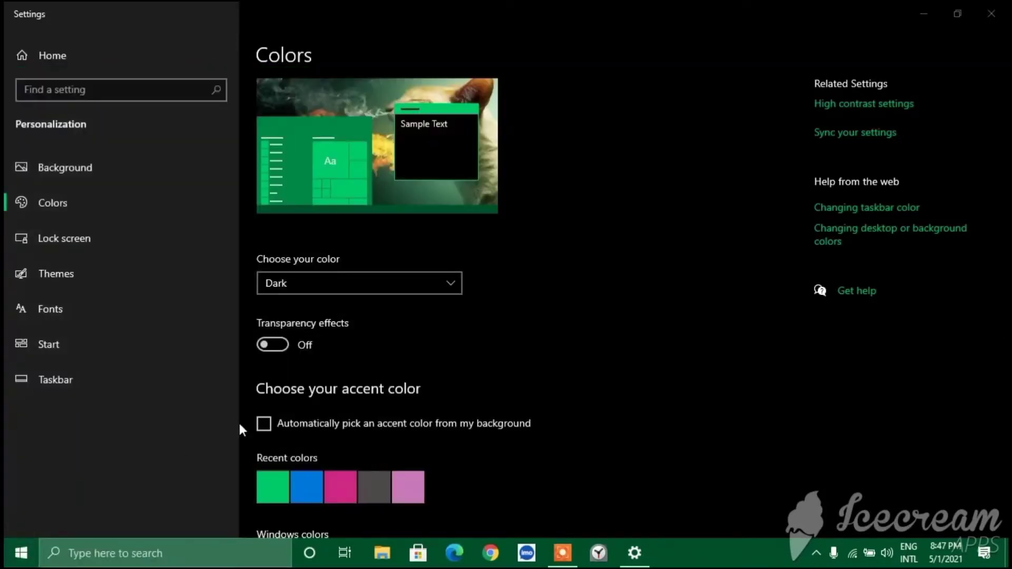
click(419, 284)
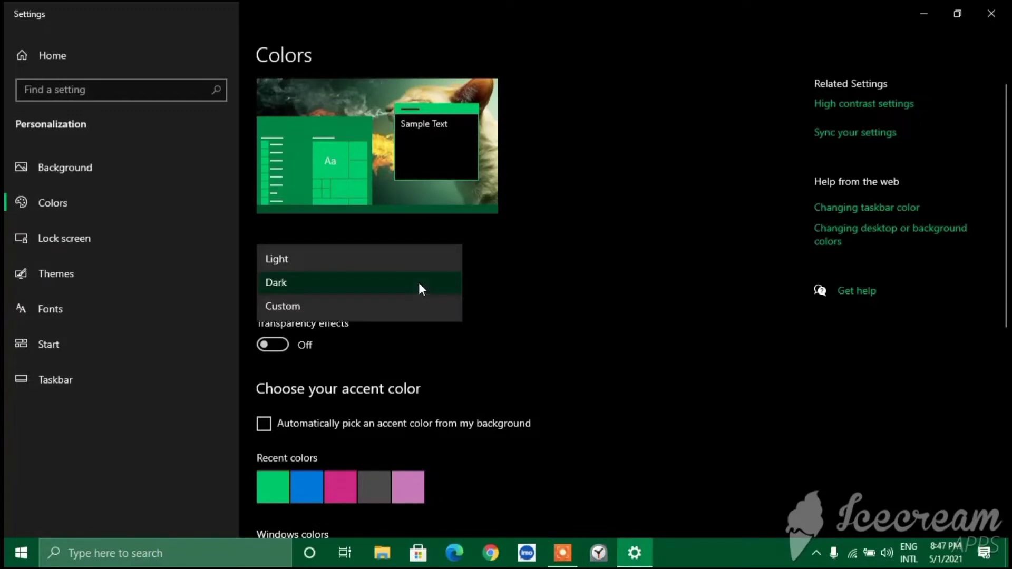
click(247, 263)
click(314, 288)
click(285, 257)
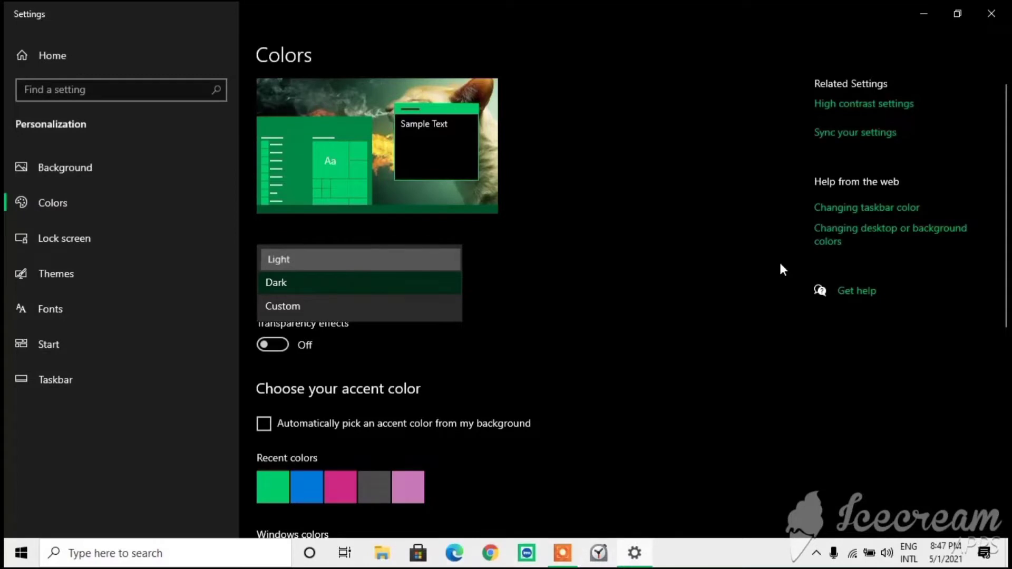
- Check the Start menu in Light mode and resize the Settings window
click(21, 552)
click(21, 553)
click(956, 10)
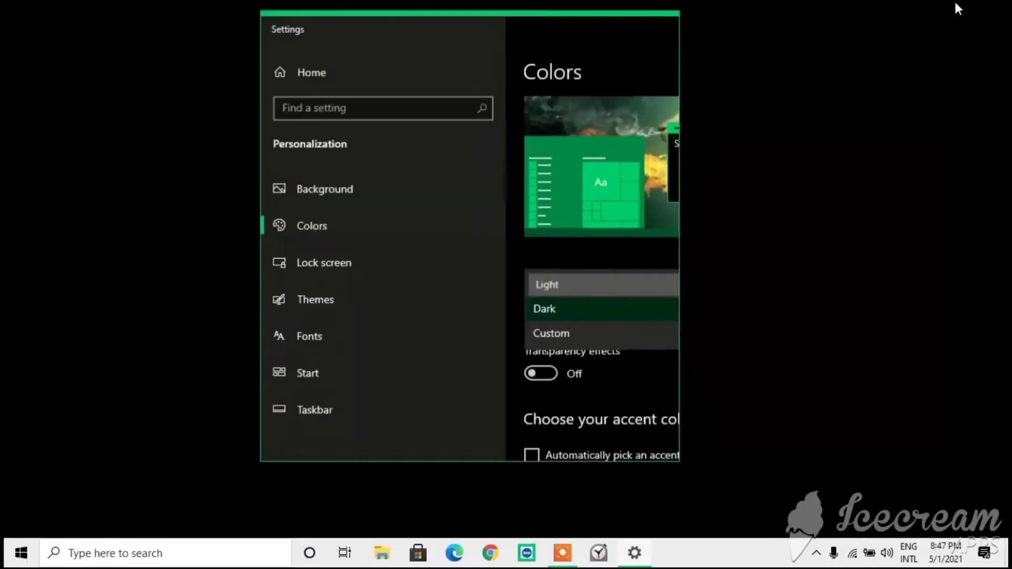
click(595, 299)
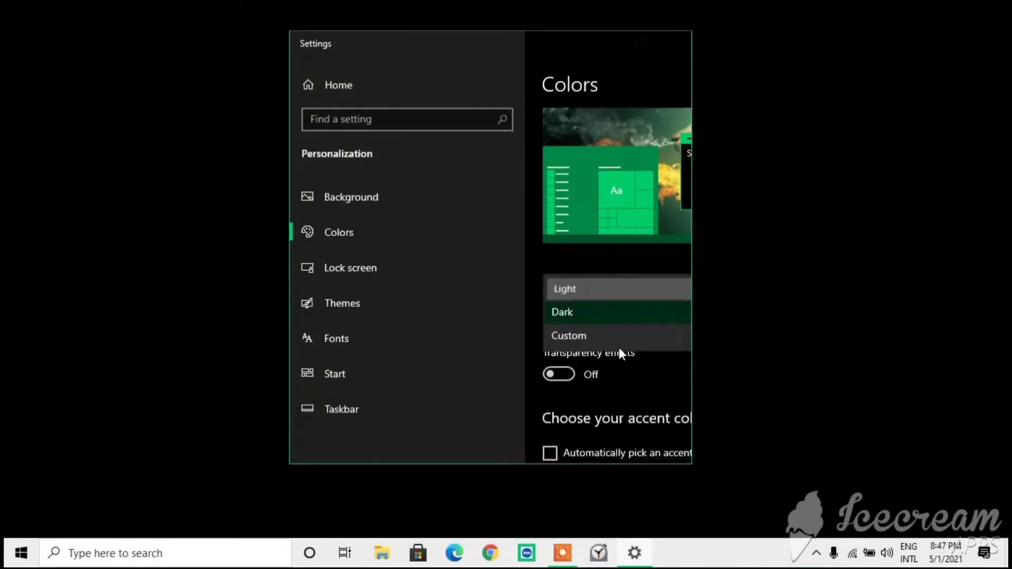
click(646, 44)
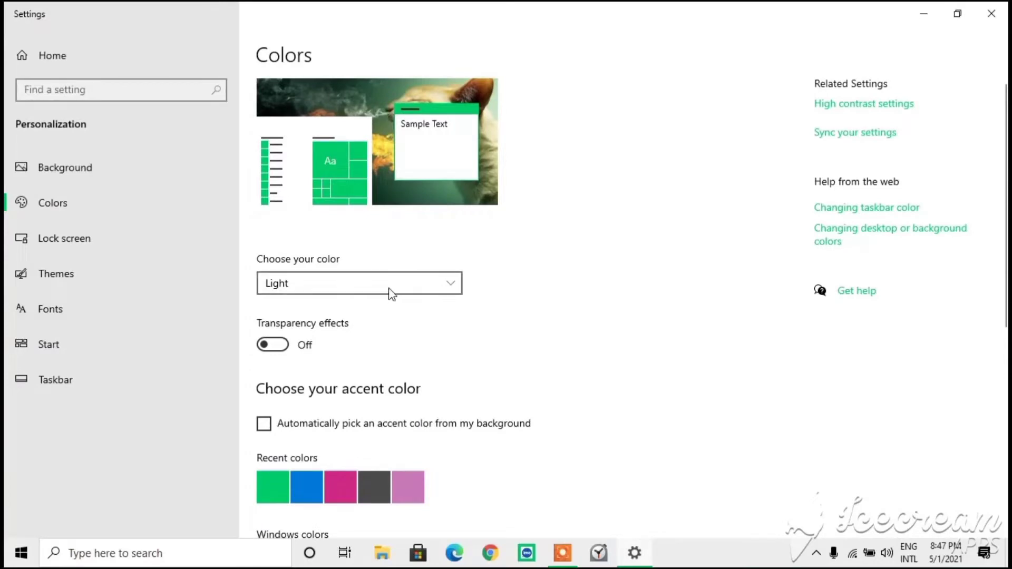
- Keep Picture as the desktop background and preview the wallpaper on the desktop
click(933, 8)
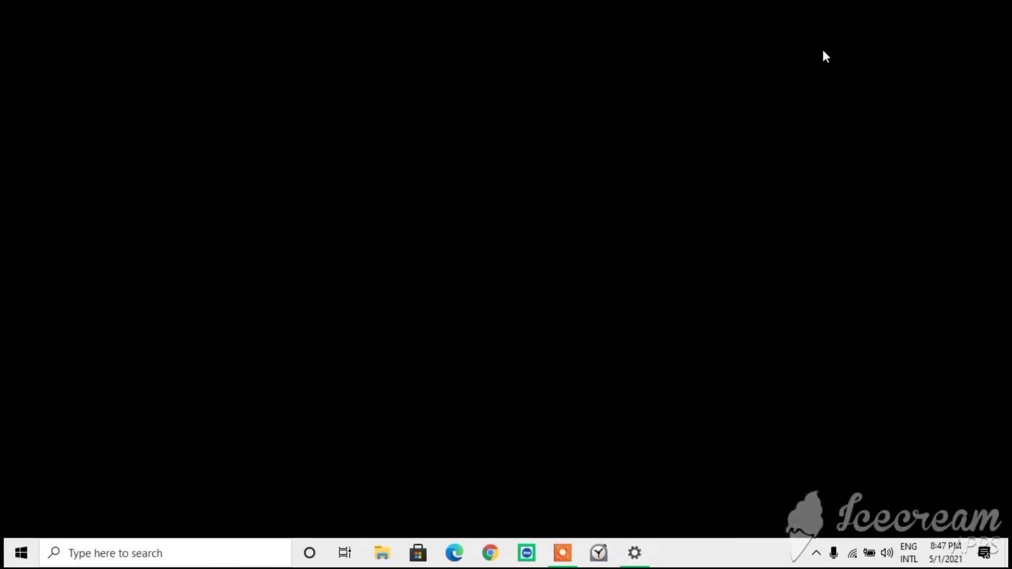
click(635, 507)
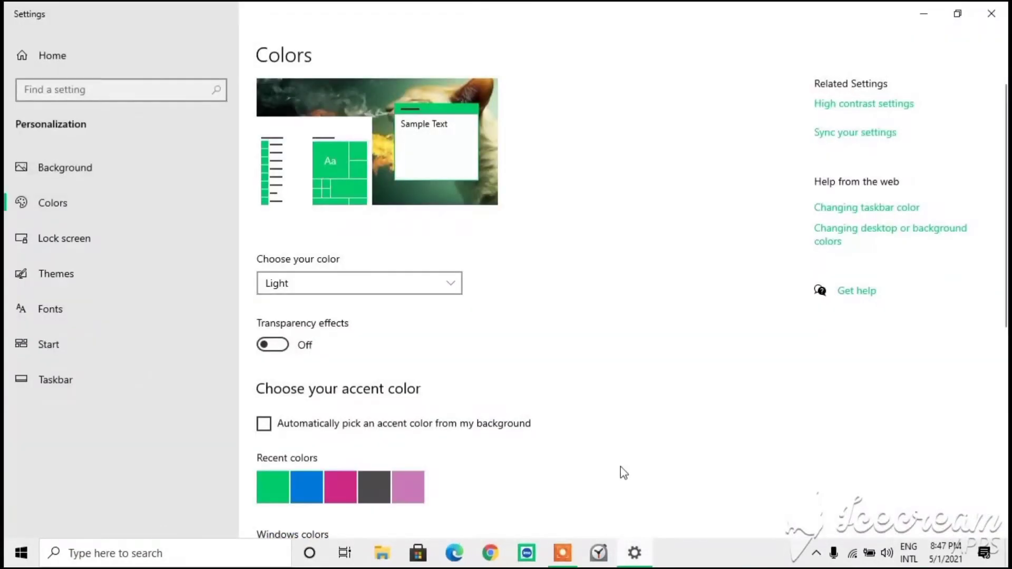
click(155, 169)
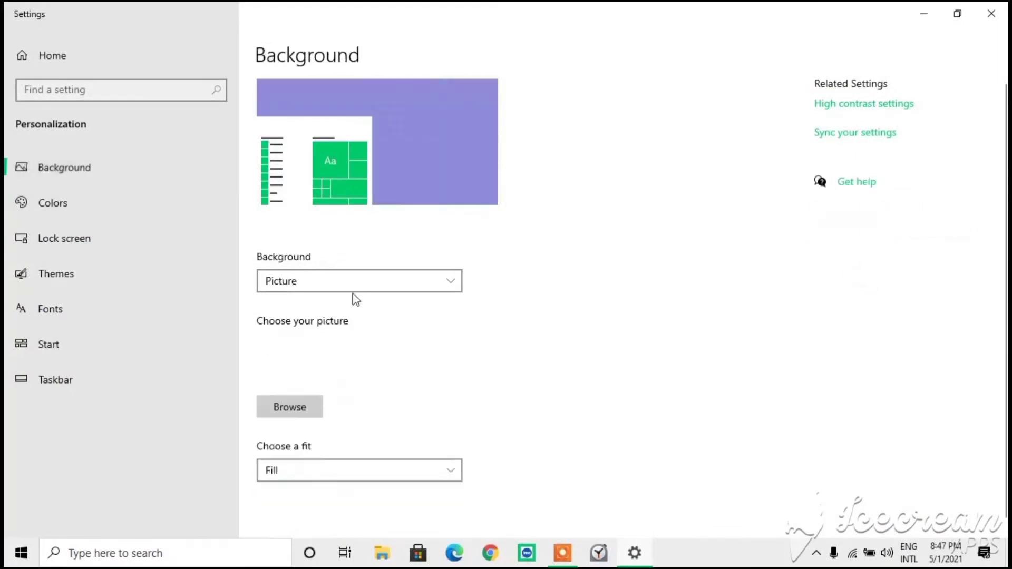
click(353, 287)
click(293, 351)
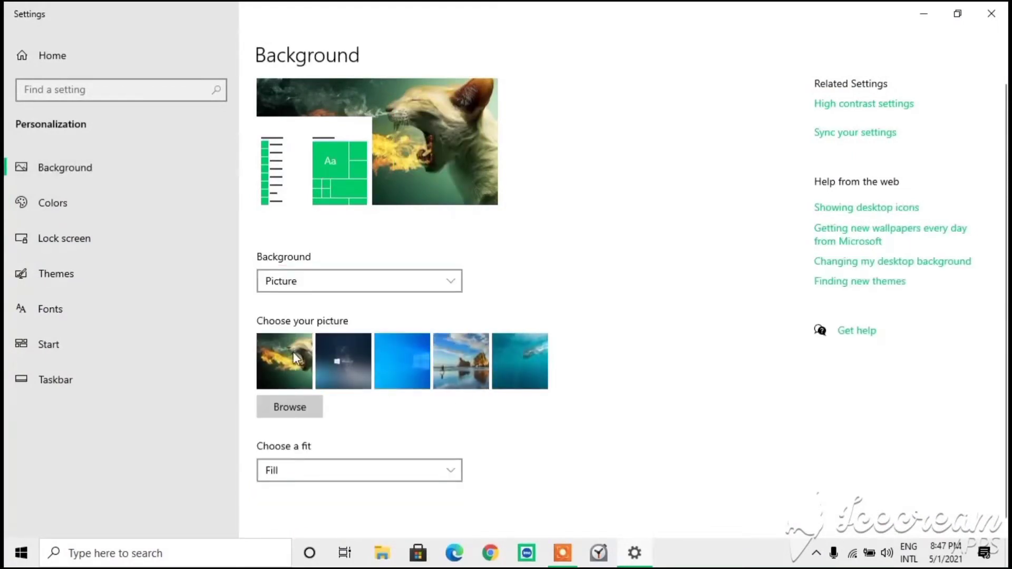
click(923, 13)
click(650, 561)
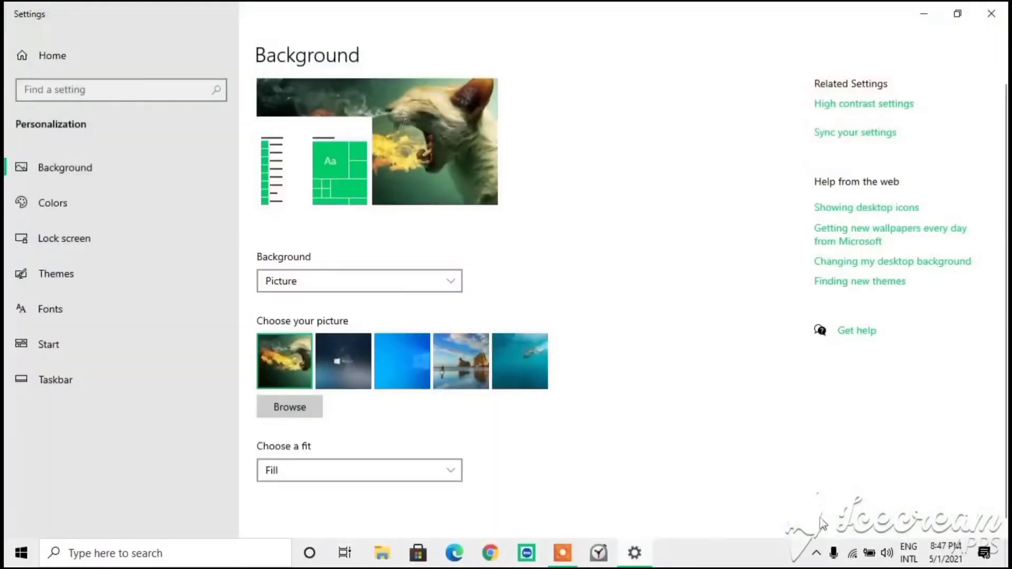
- Set the colour mode on the Colors page back to Dark
click(96, 205)
scroll(428, 362, down, 1)
scroll(417, 365, down, 1)
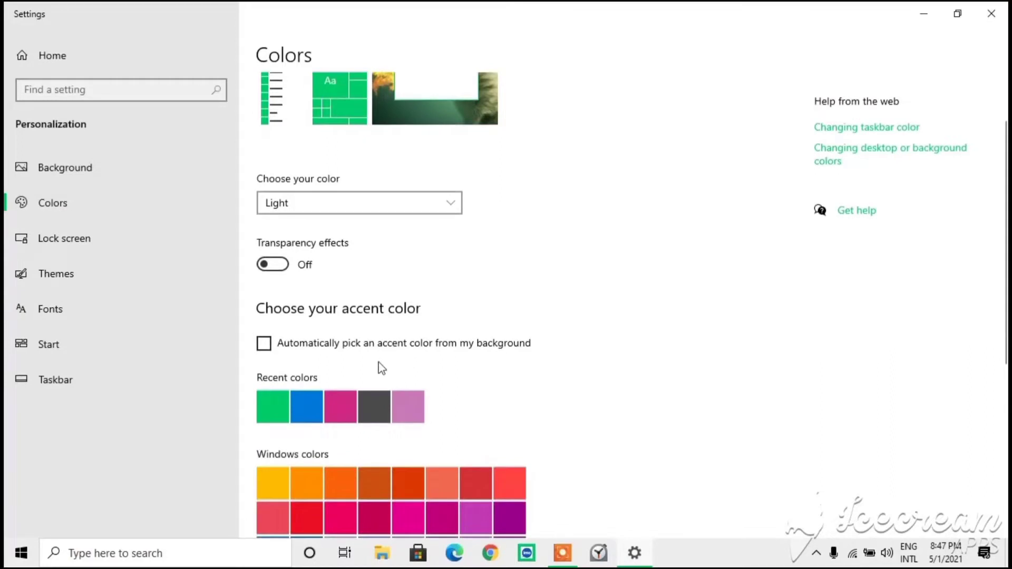
scroll(368, 337, up, 2)
click(351, 287)
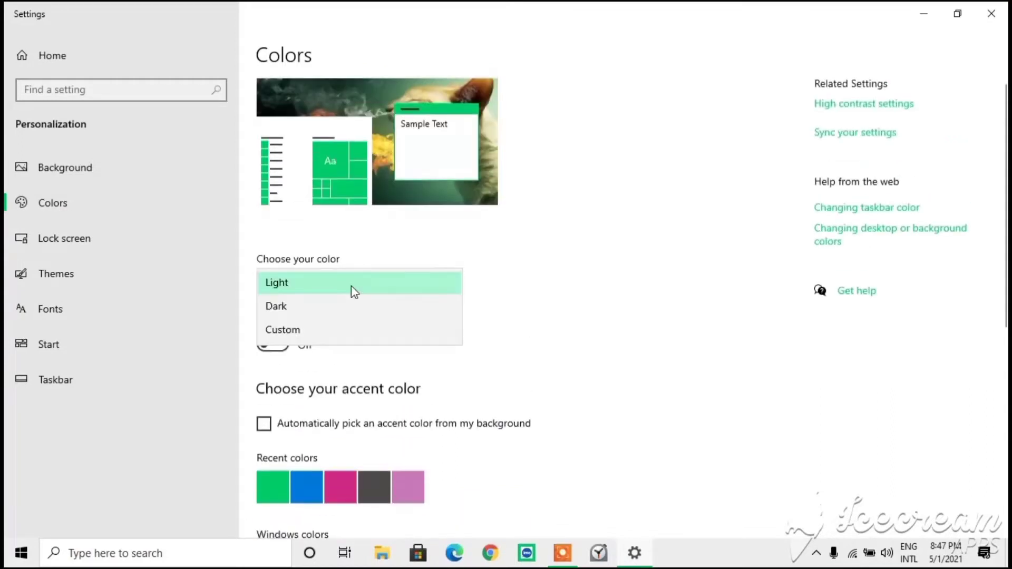
click(337, 311)
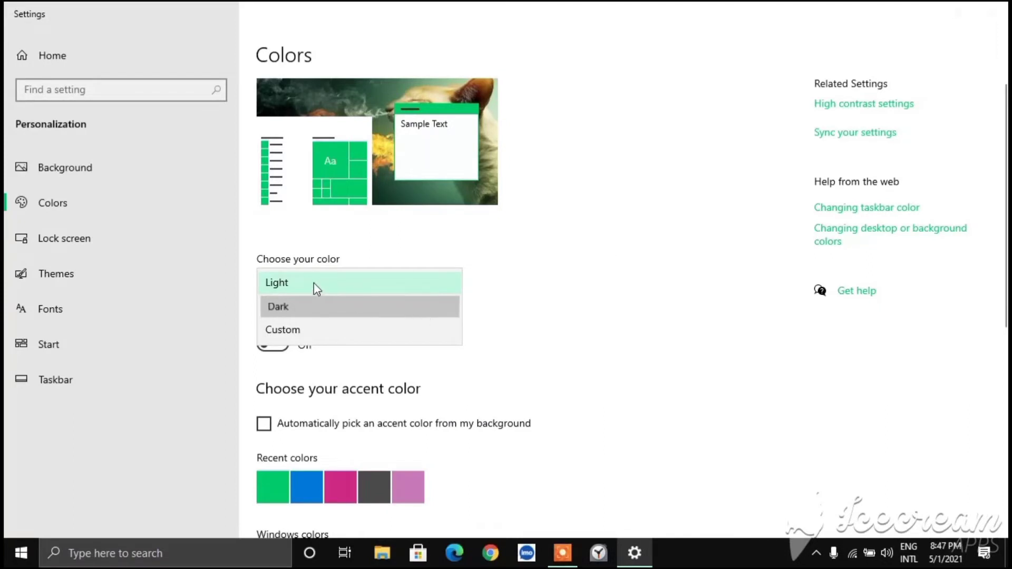
click(288, 309)
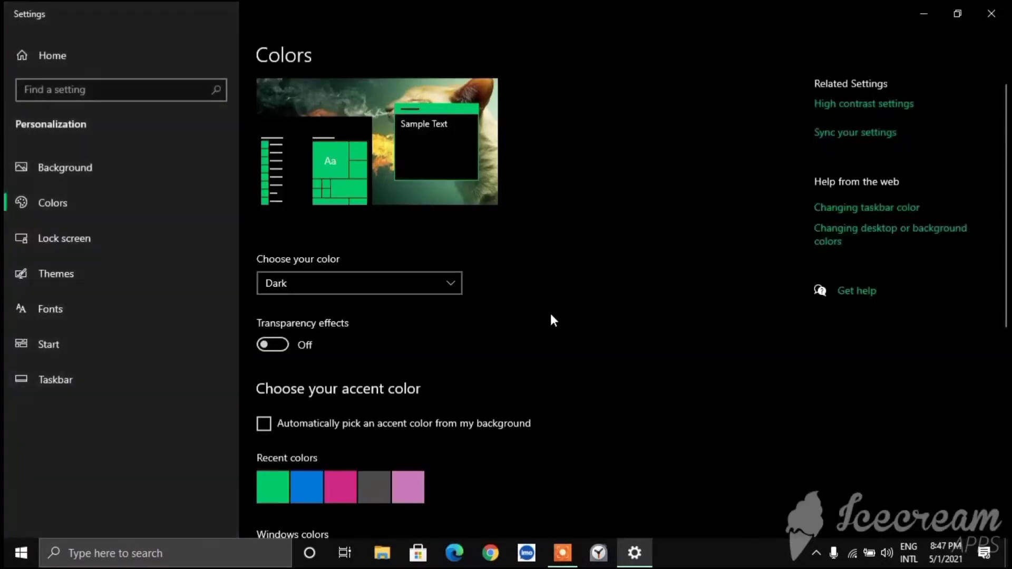
- Choose Custom colours with Windows mode Dark and default app mode Light
click(349, 279)
click(281, 307)
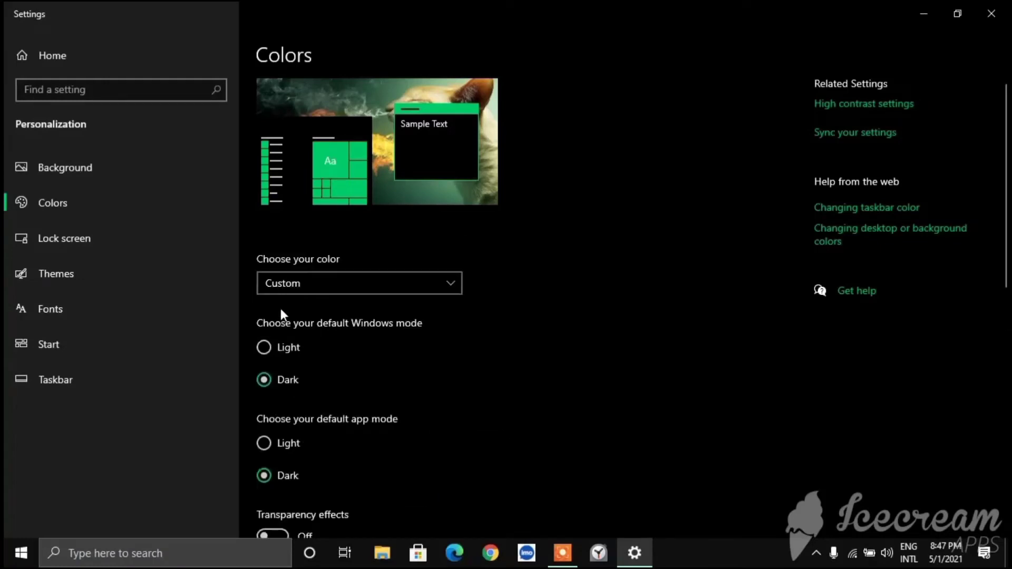
scroll(459, 330, down, 2)
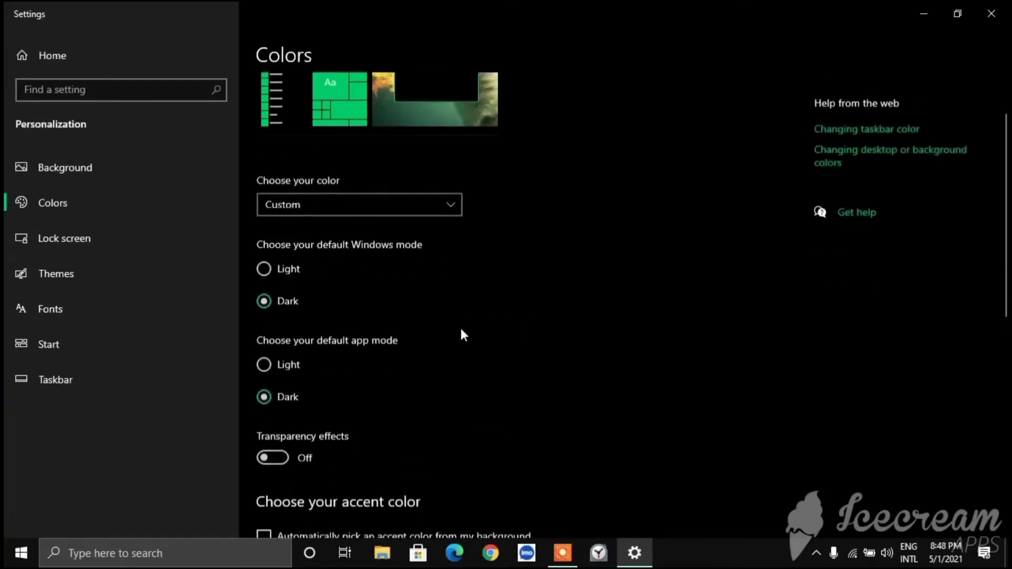
click(262, 267)
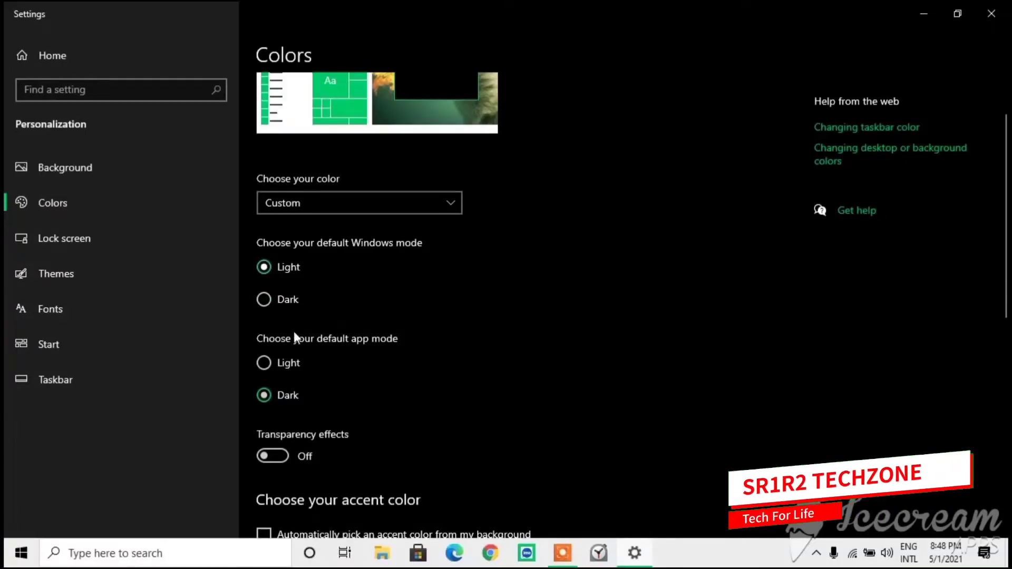
click(277, 300)
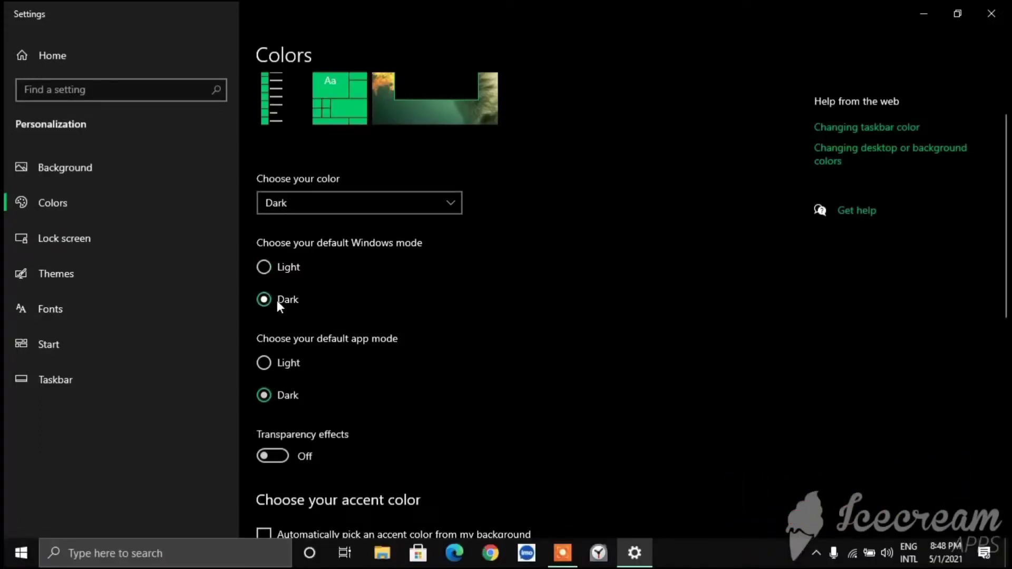
click(263, 363)
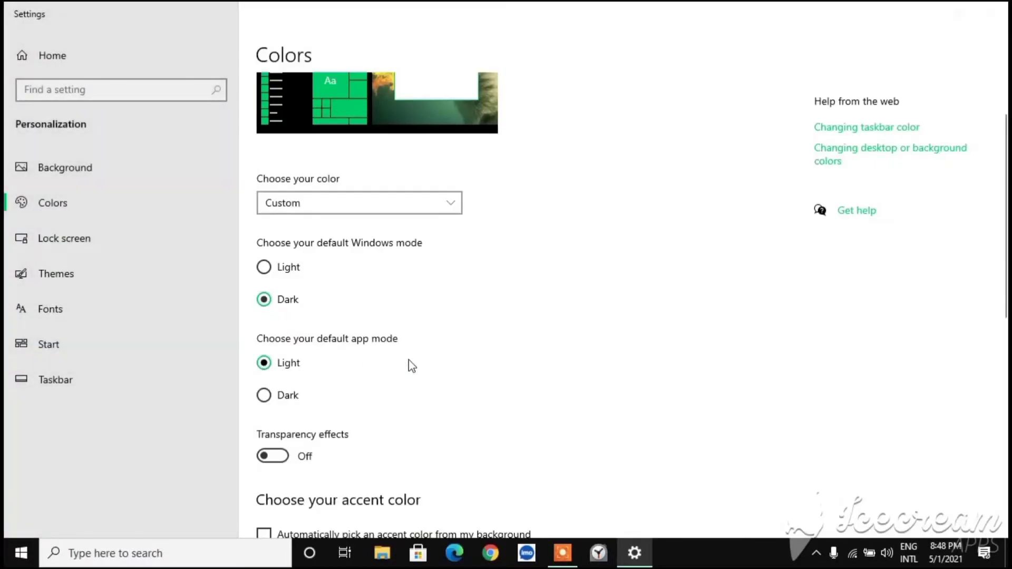
scroll(409, 364, down, 5)
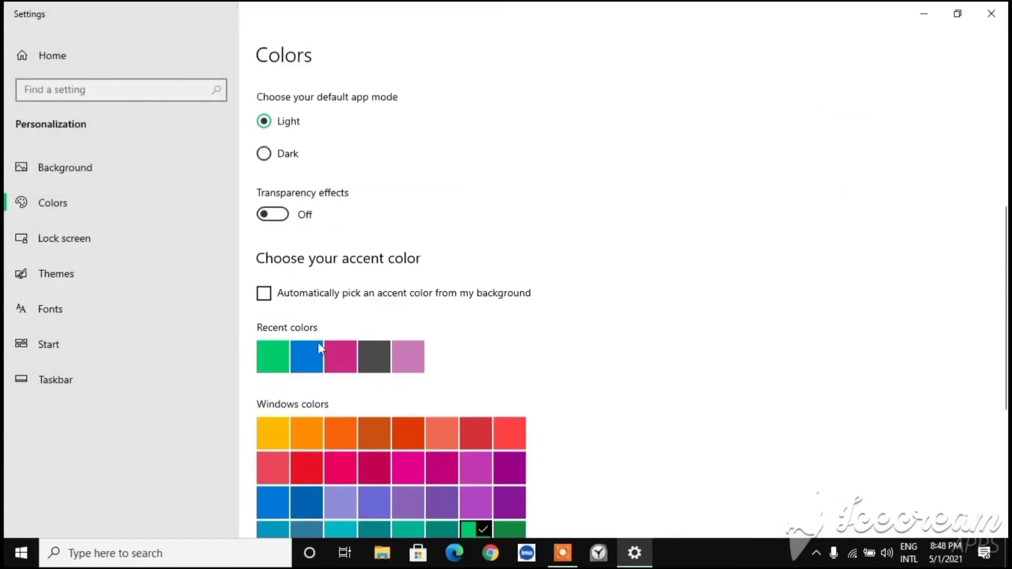
- Make the recent green the accent colour and show it on Start, taskbar and action center
click(274, 356)
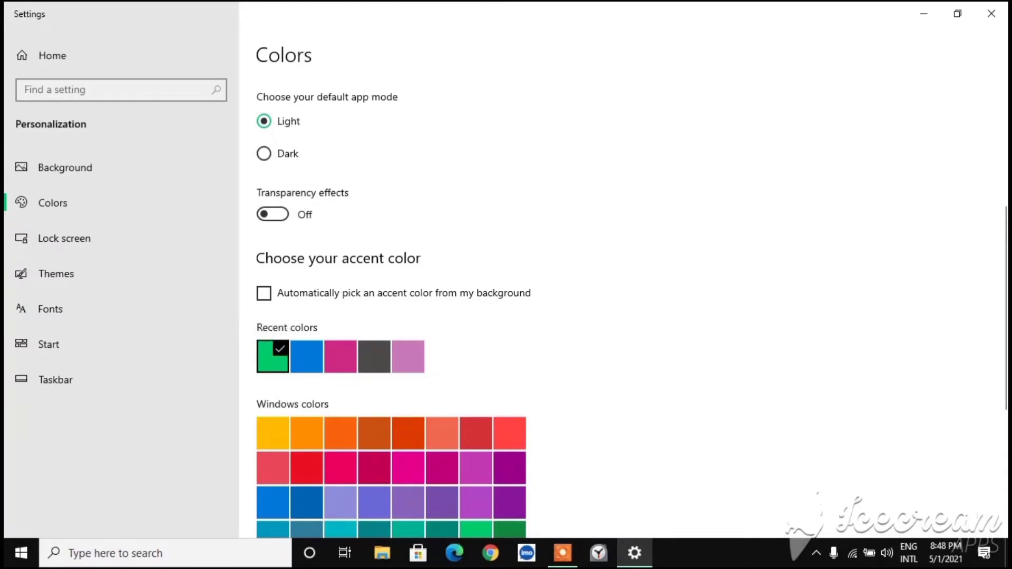
scroll(555, 369, up, 5)
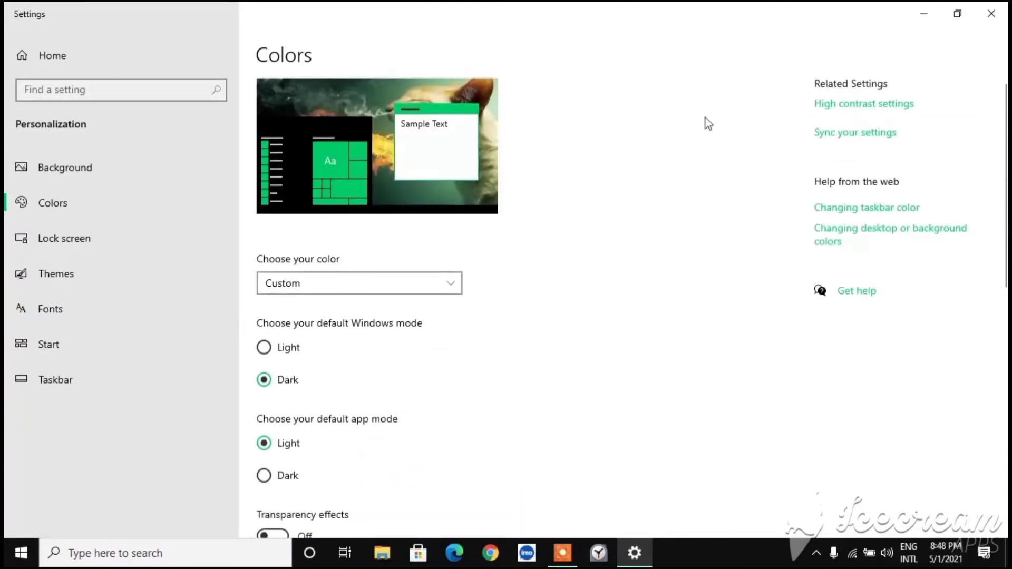
click(21, 552)
click(618, 444)
scroll(289, 389, down, 10)
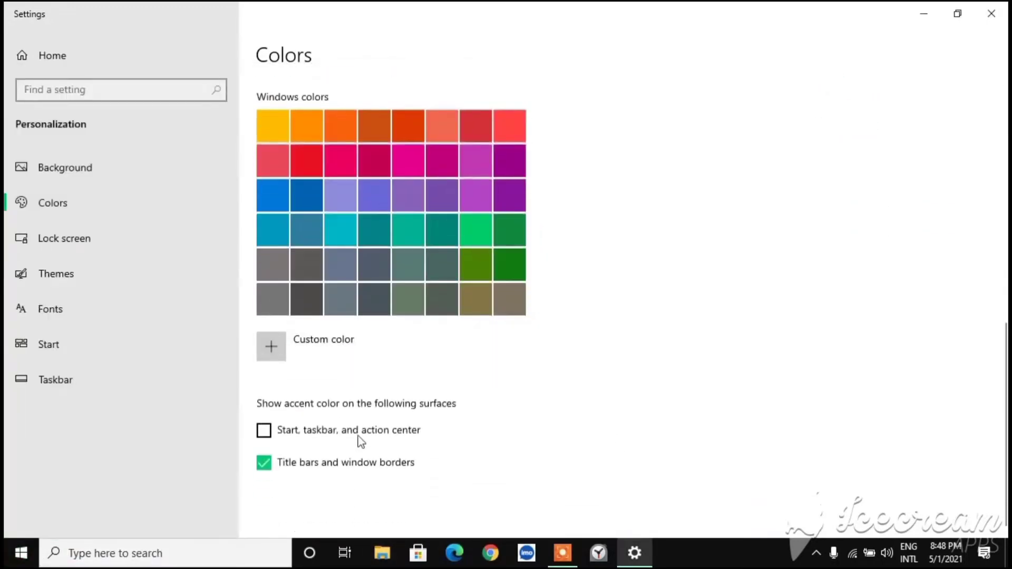
click(263, 435)
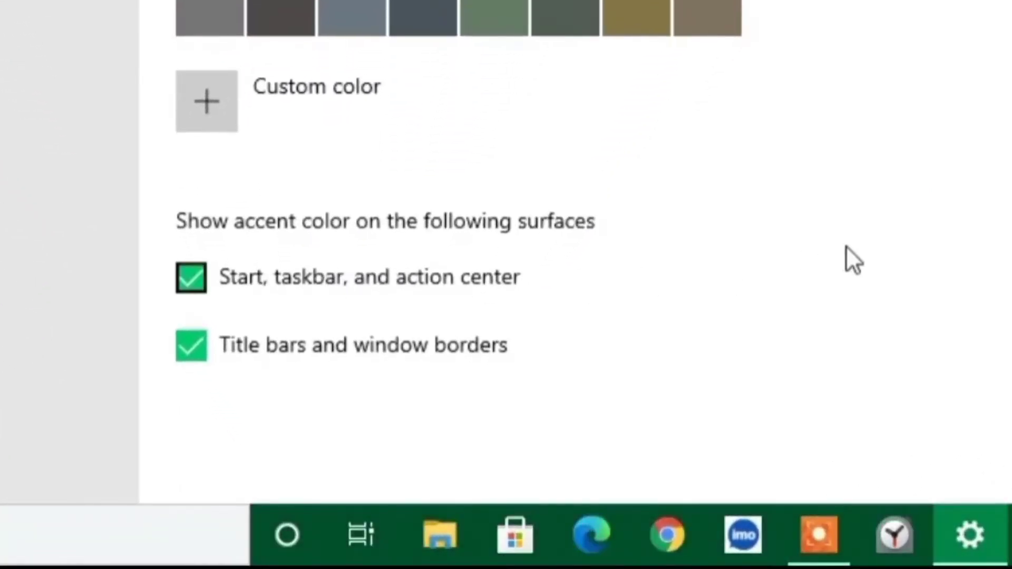
scroll(846, 245, up, 10)
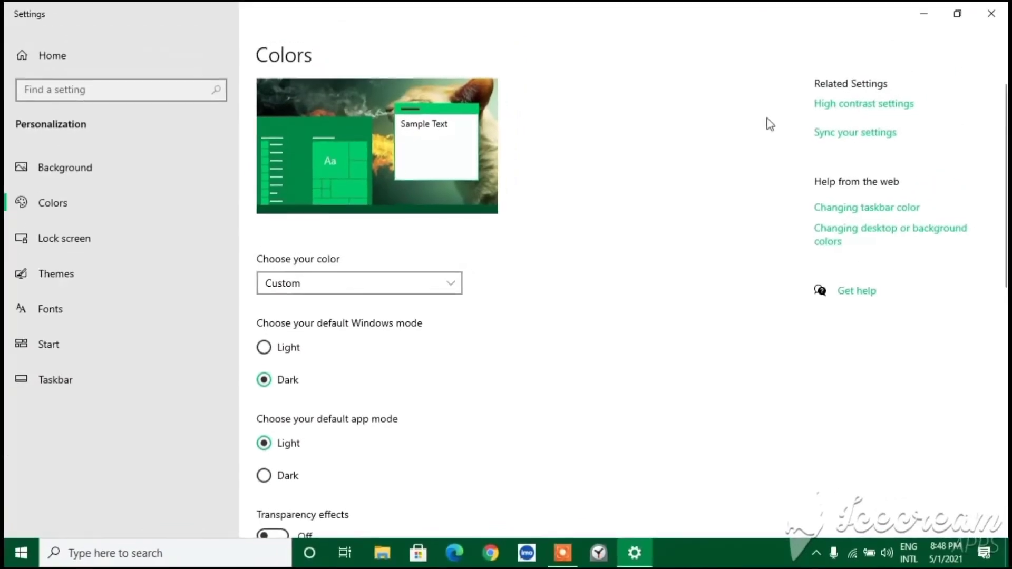
click(21, 553)
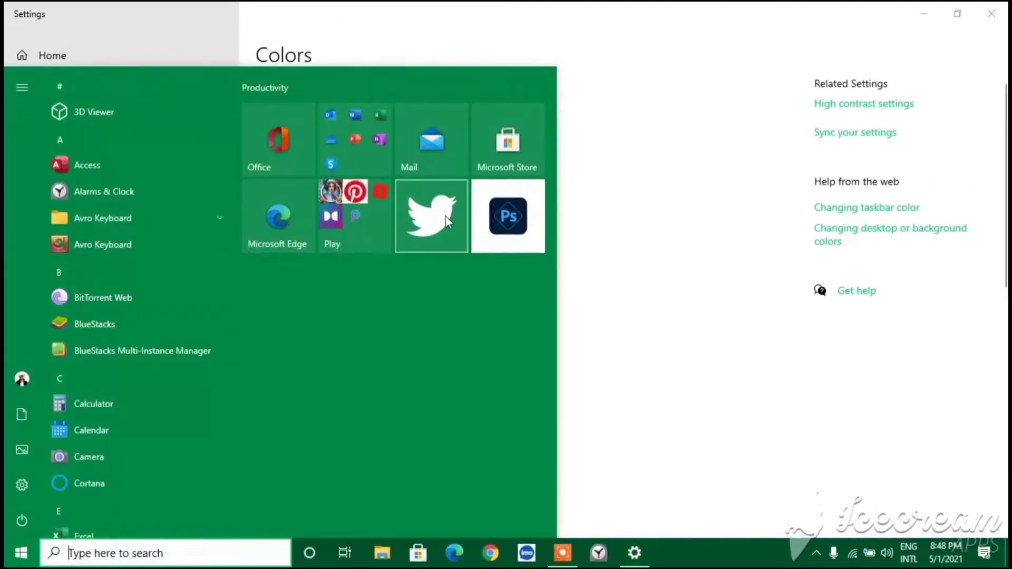
click(610, 267)
scroll(438, 372, down, 3)
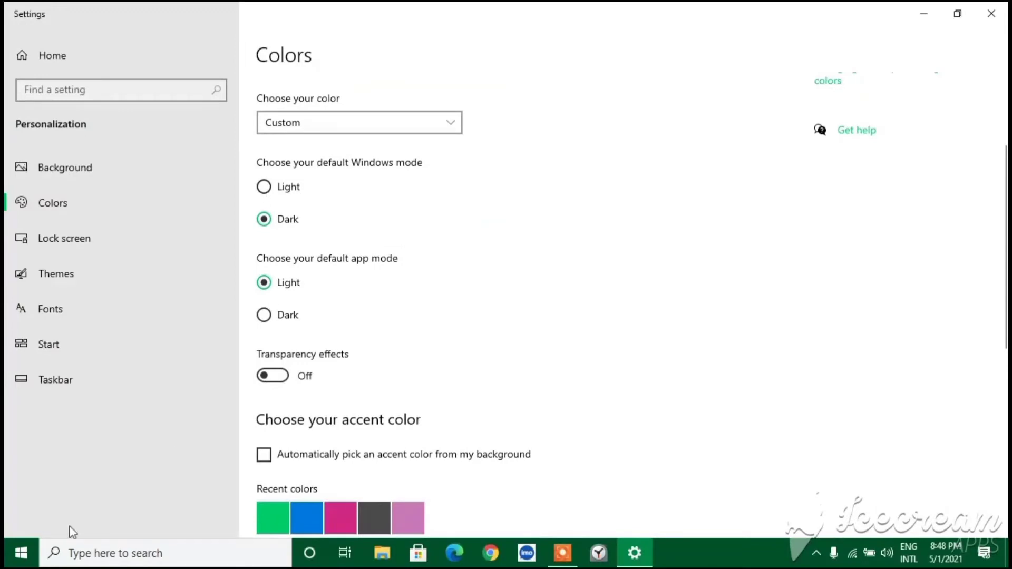
click(22, 553)
click(21, 553)
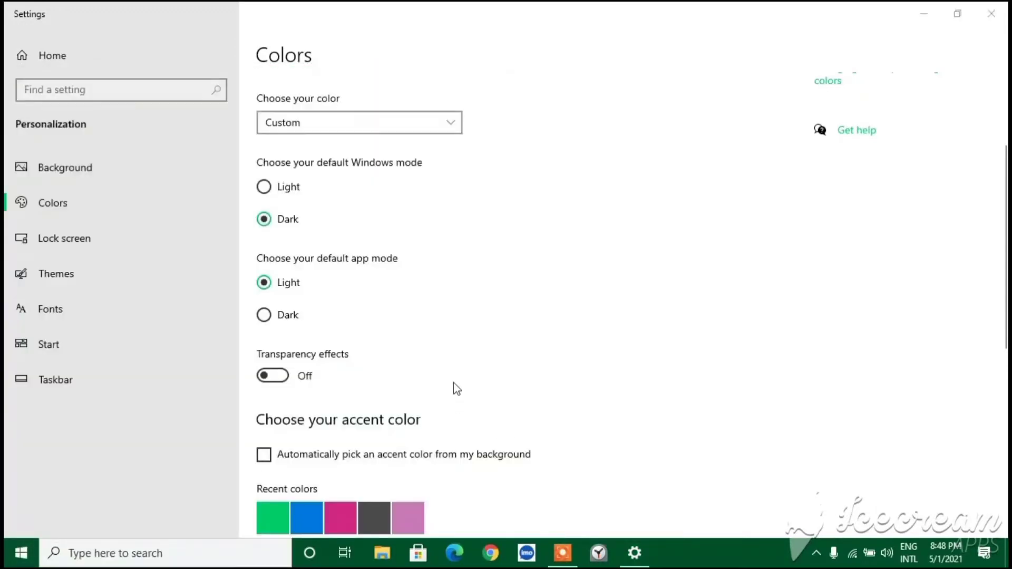
click(285, 376)
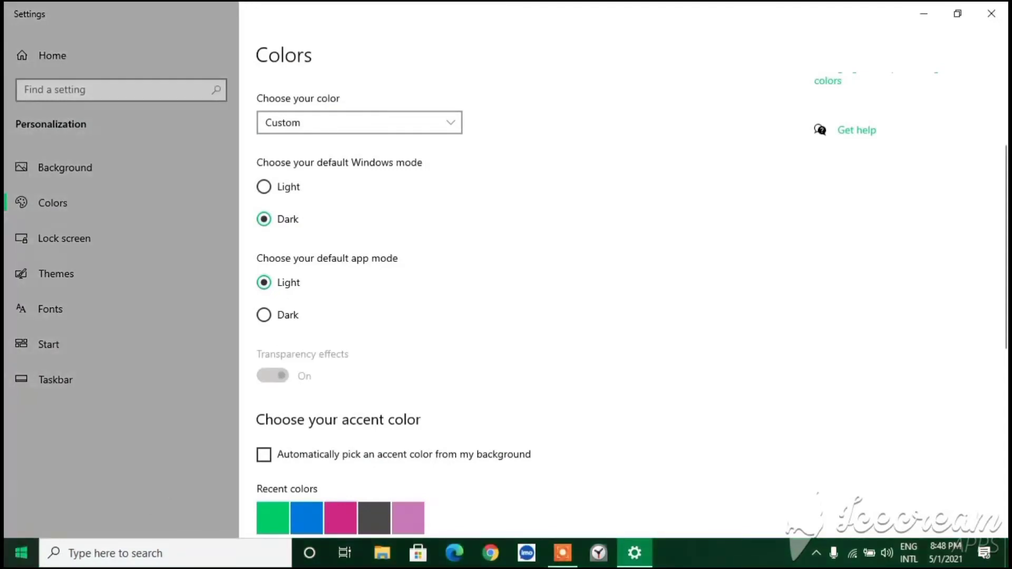
key(super)
key(super)
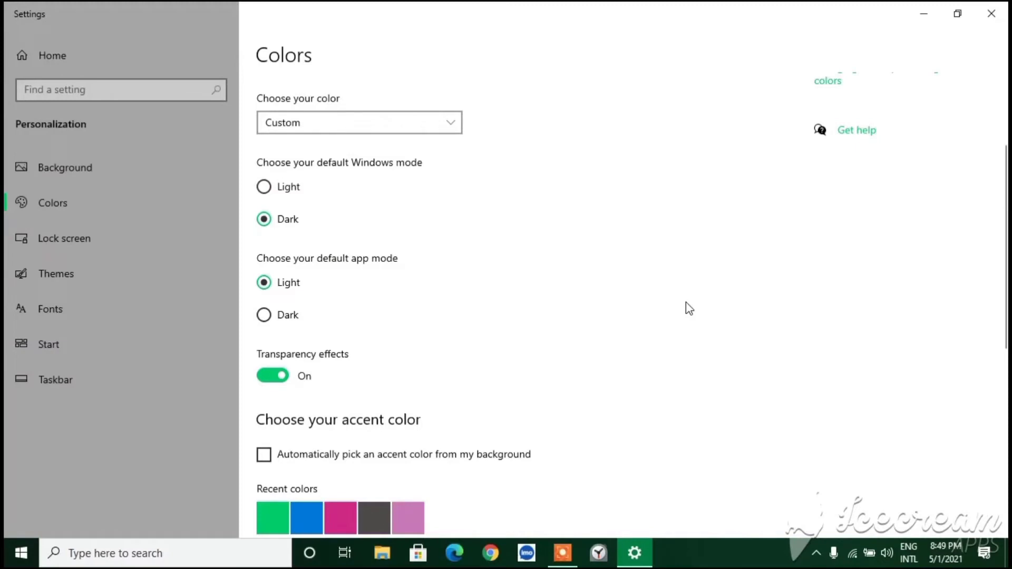
click(276, 377)
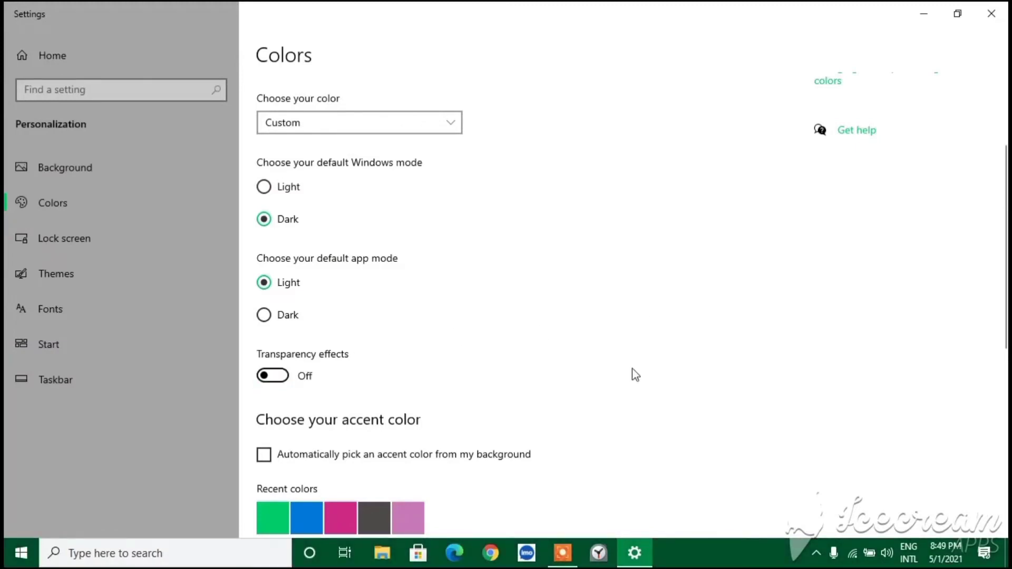
scroll(580, 374, down, 8)
scroll(634, 373, up, 3)
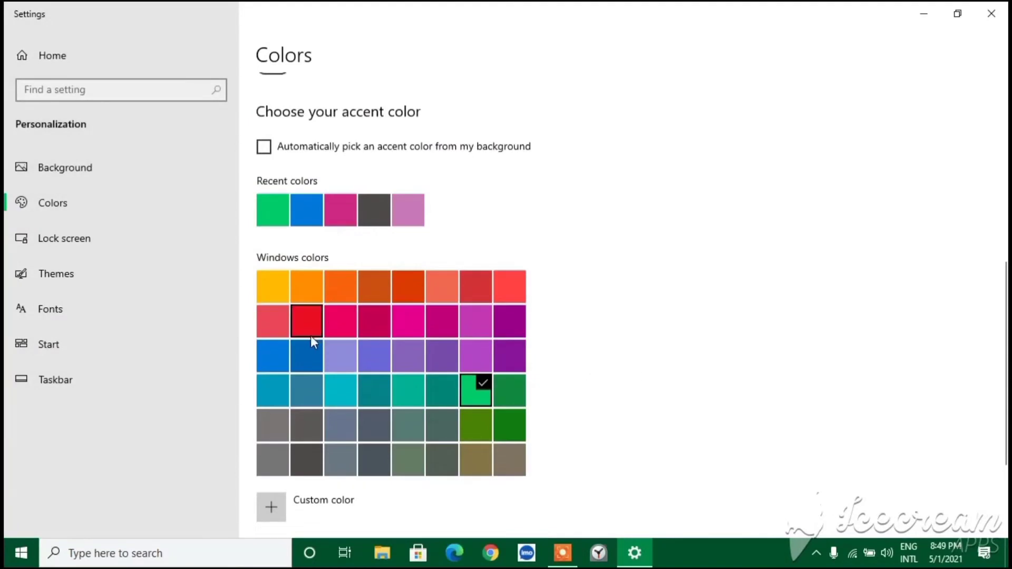
- Try red as the accent colour in the Start menu, then return to the recent green
click(311, 323)
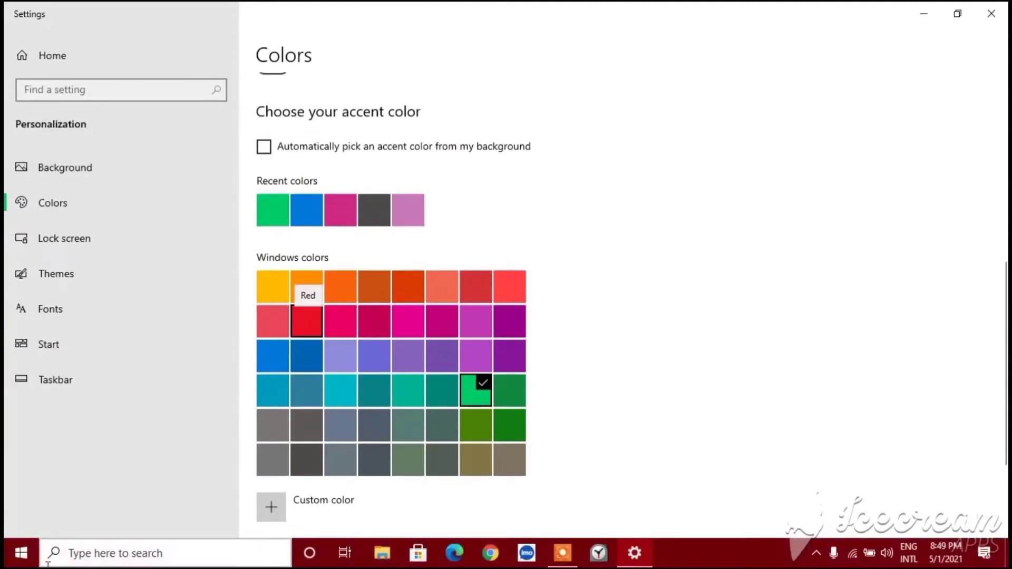
key(super)
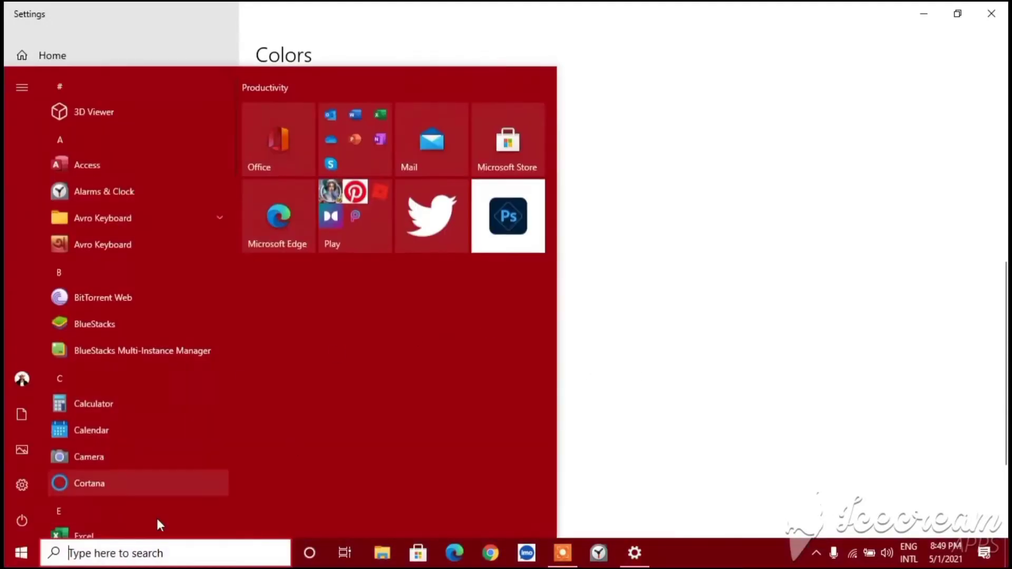
key(super)
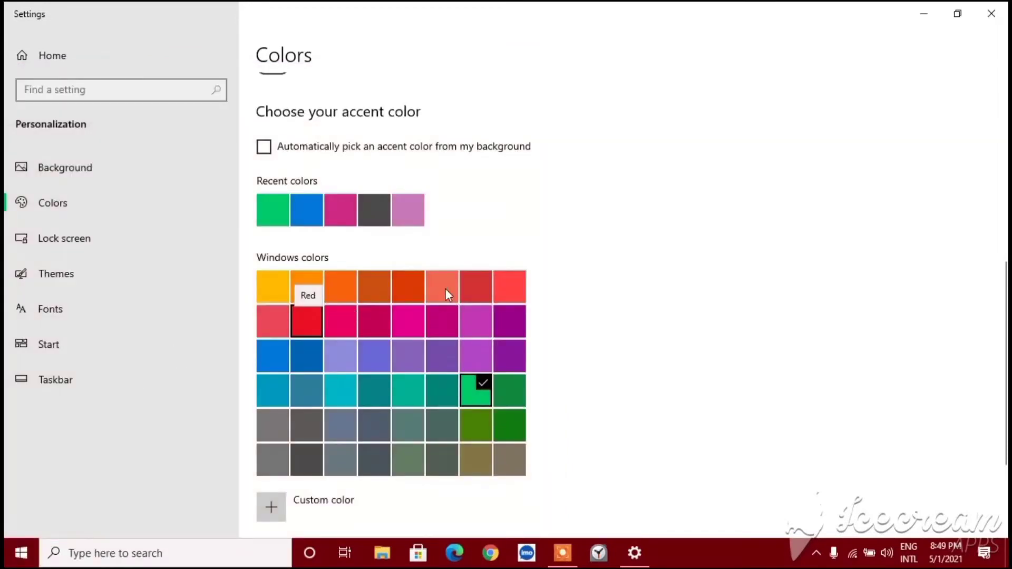
click(277, 213)
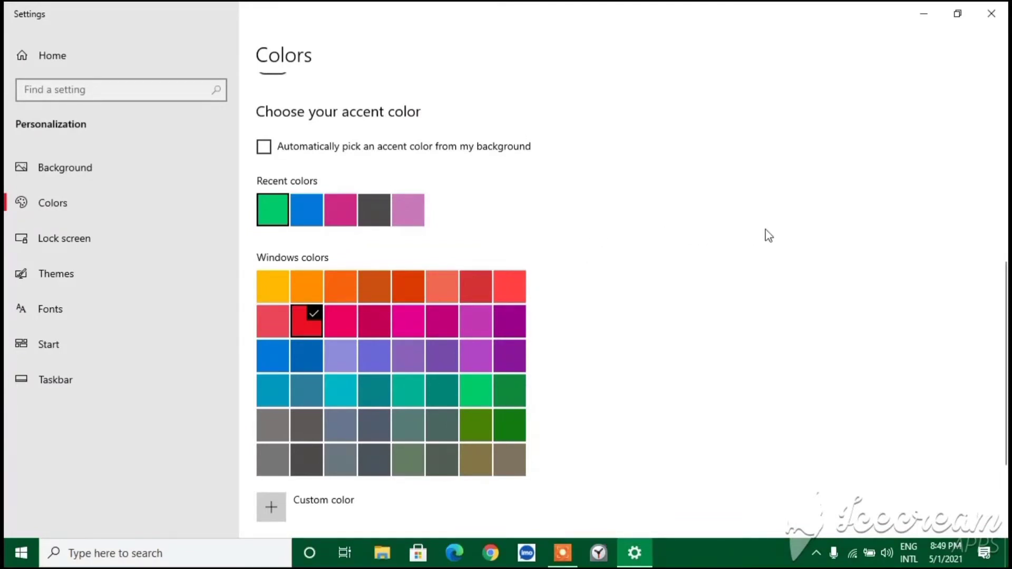
- Open the Lock screen page, which uses Windows spotlight as its background
scroll(353, 161, up, 5)
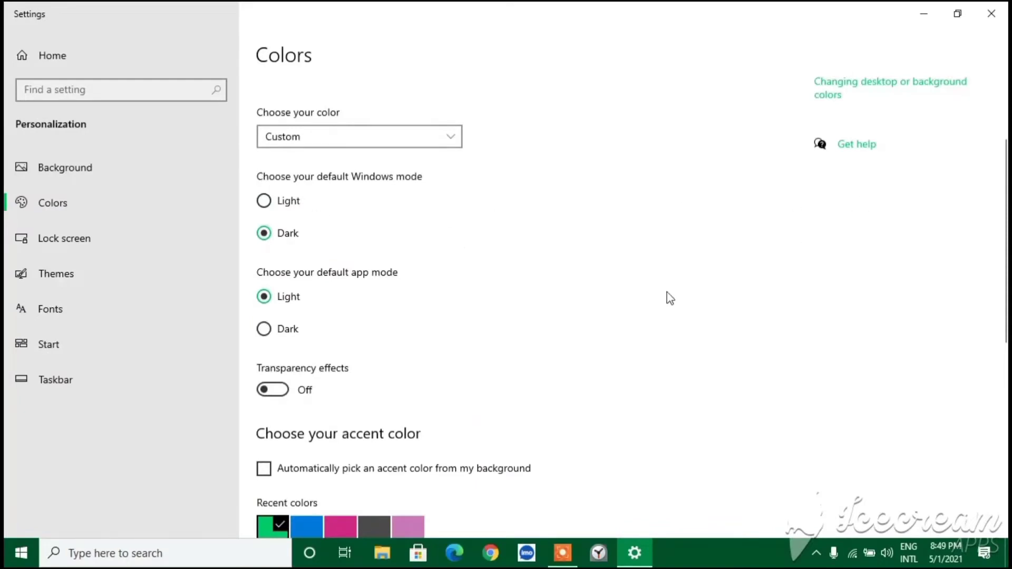
scroll(670, 298, down, 3)
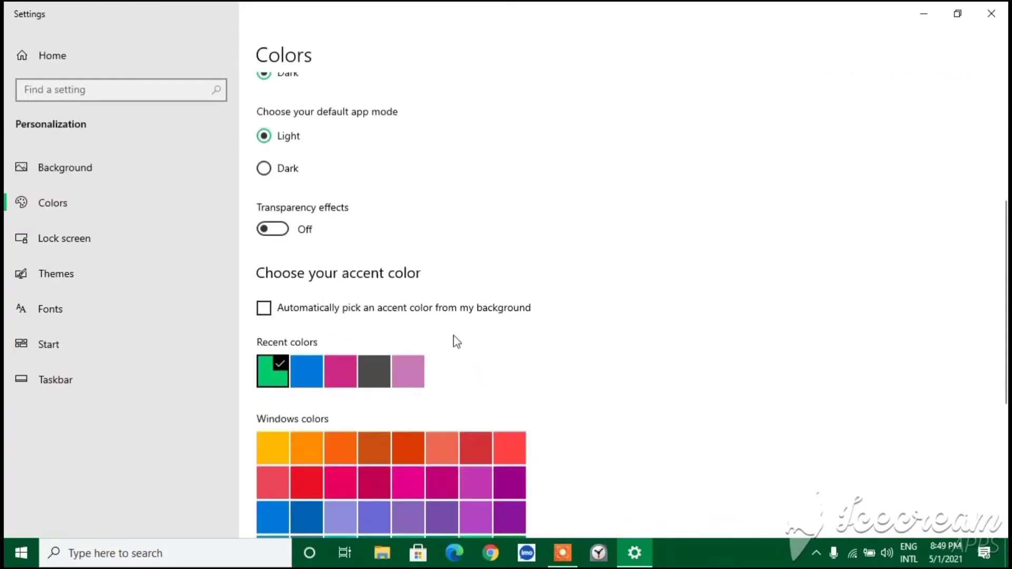
scroll(440, 341, down, 5)
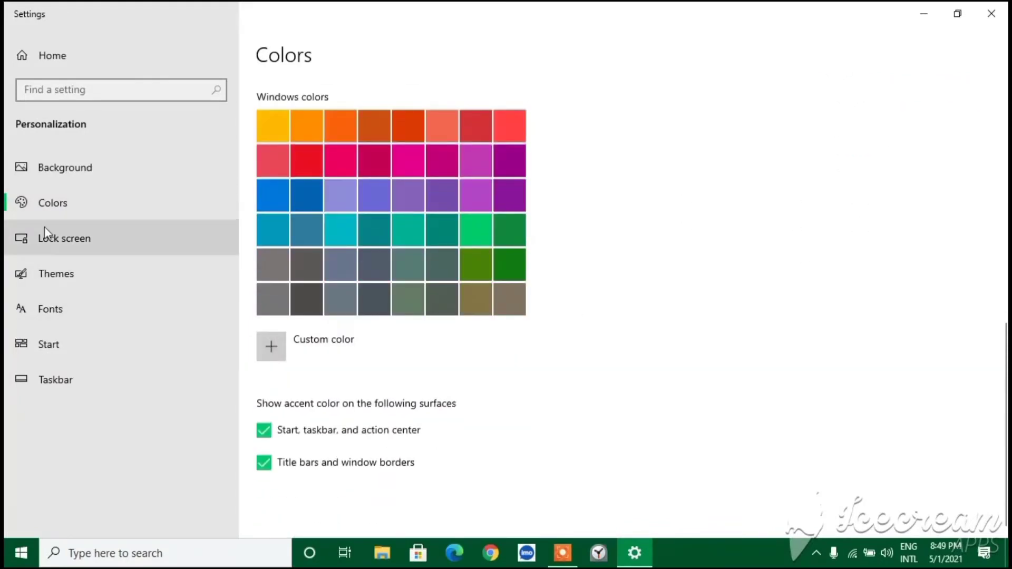
scroll(719, 226, up, 9)
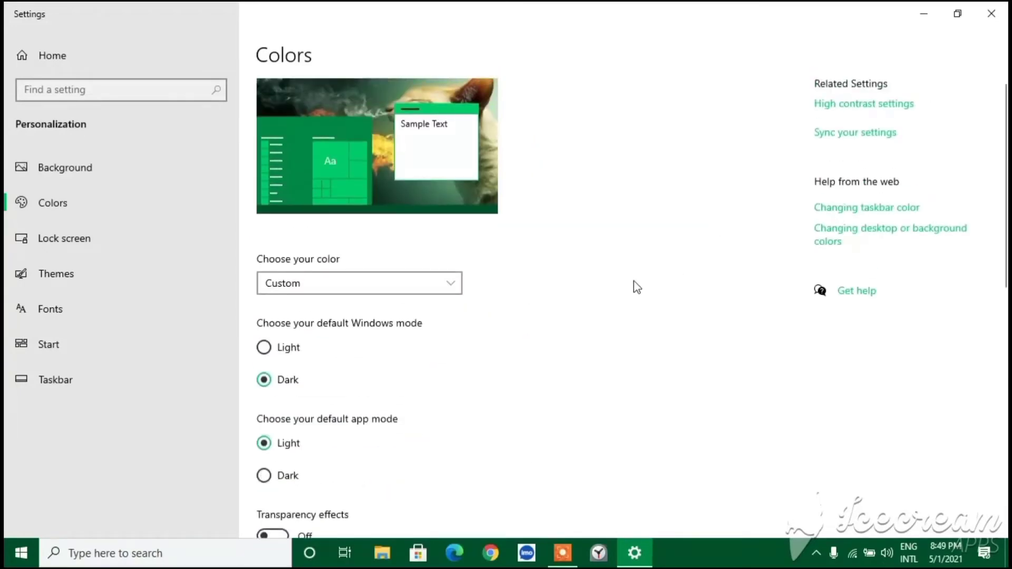
click(87, 250)
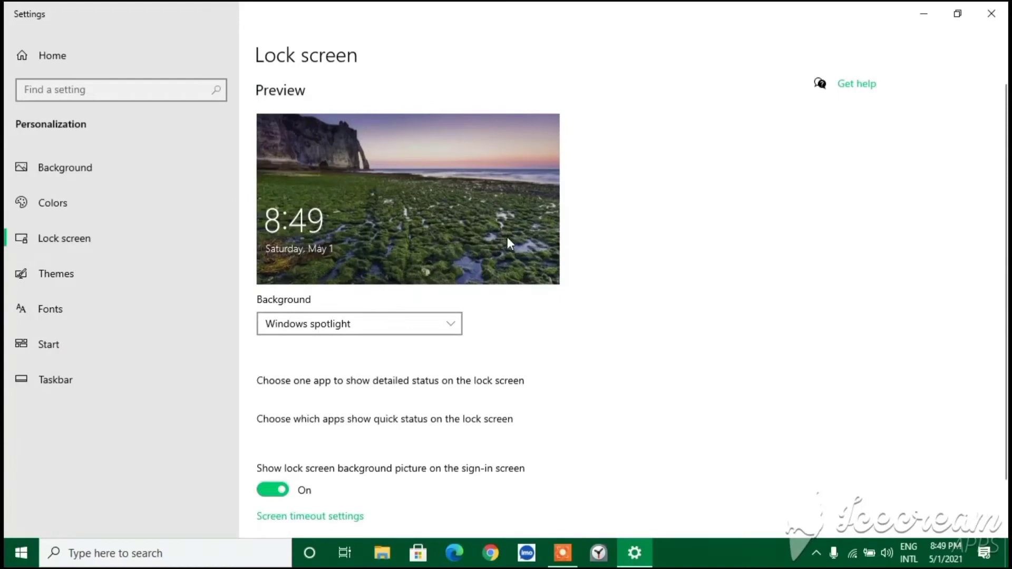
- Try Picture as the lock screen background, then return it to Windows spotlight
click(367, 324)
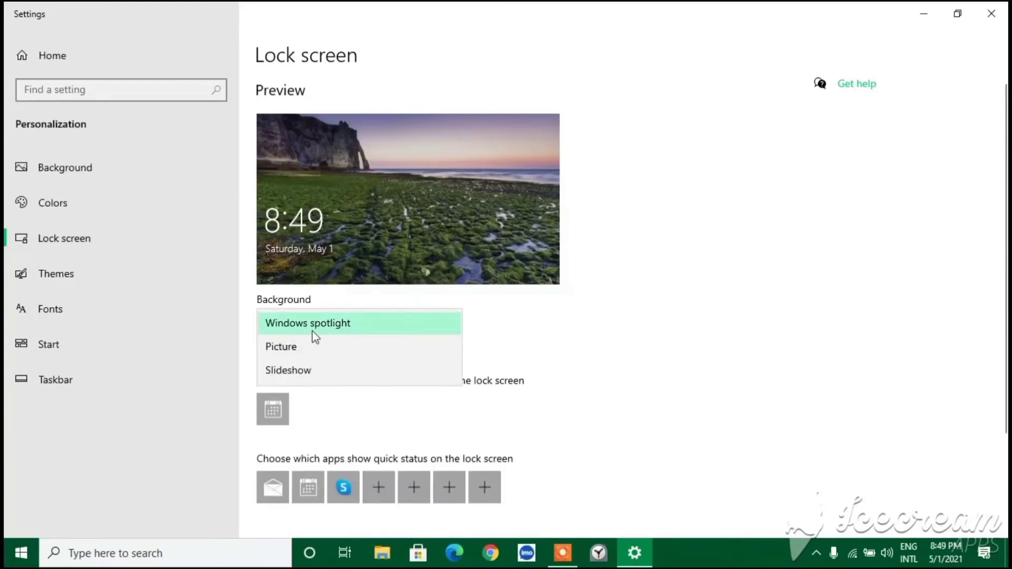
click(342, 329)
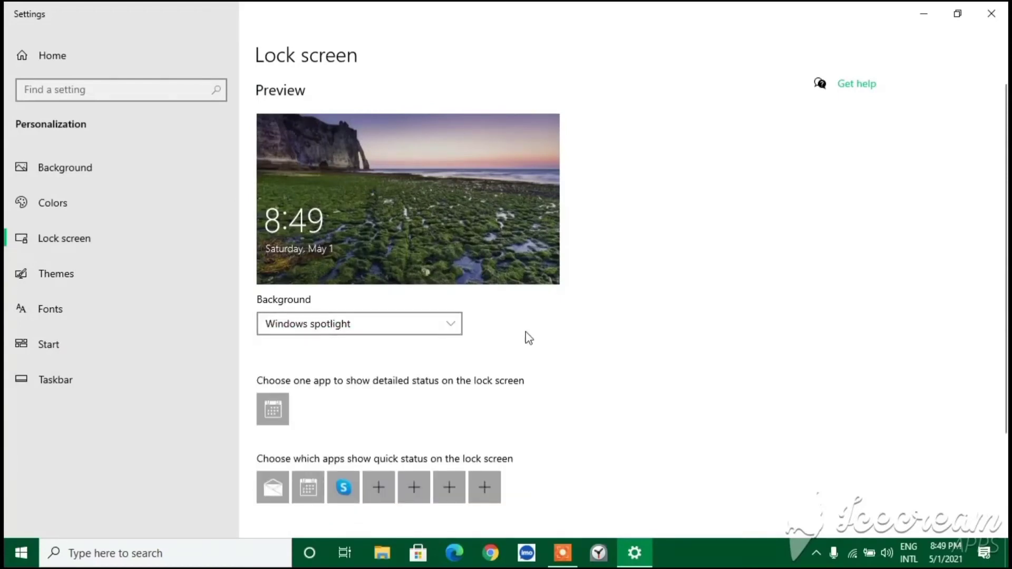
click(852, 554)
click(714, 414)
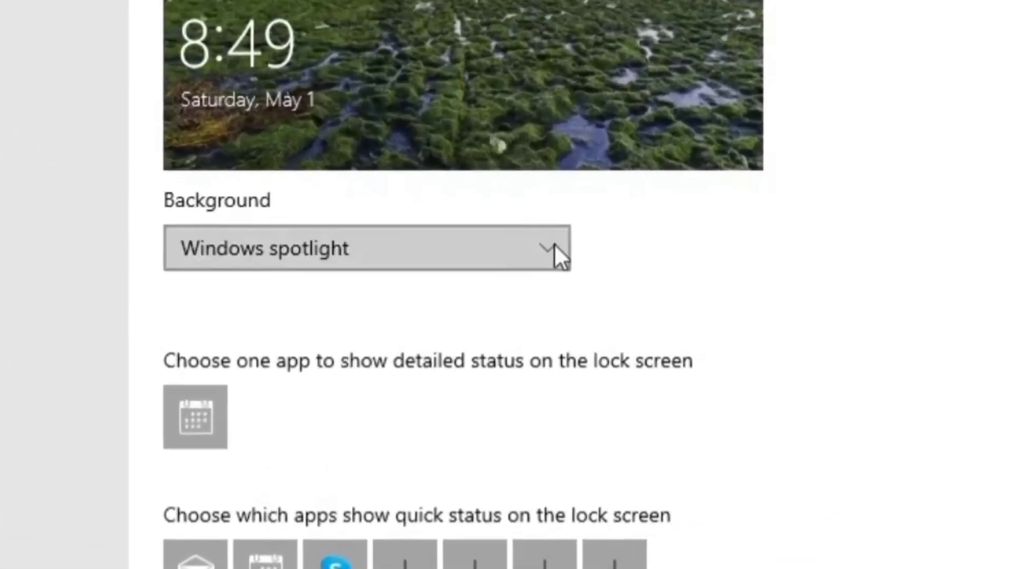
click(451, 324)
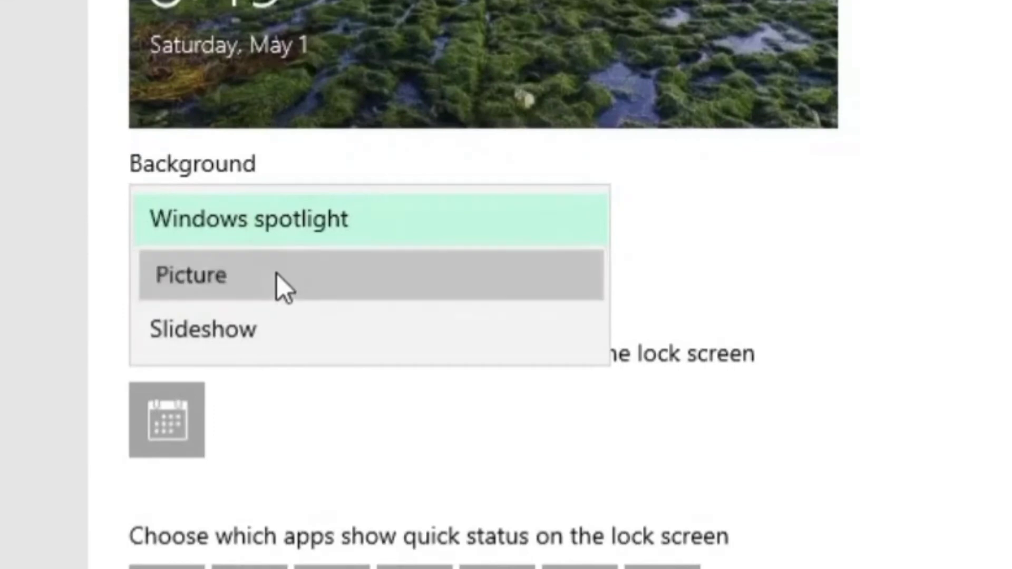
click(278, 274)
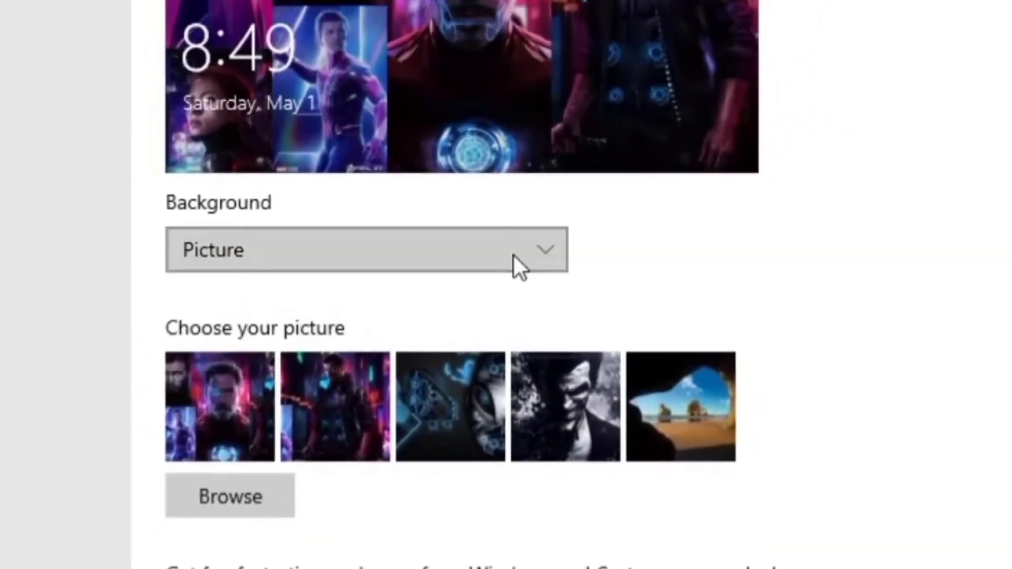
click(548, 238)
click(478, 179)
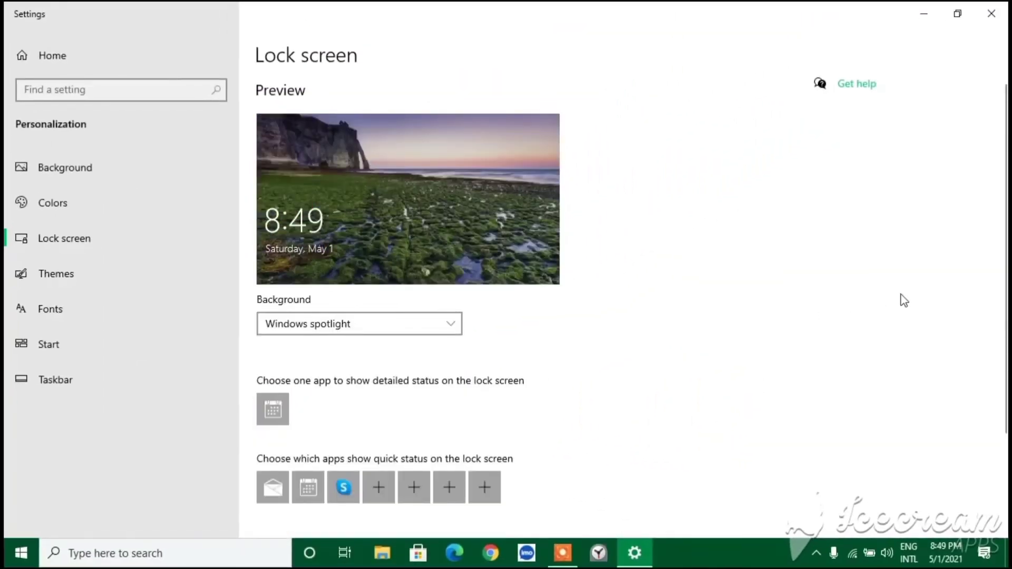
- Try Slideshow for the lock screen, then set it back to Windows spotlight
click(448, 323)
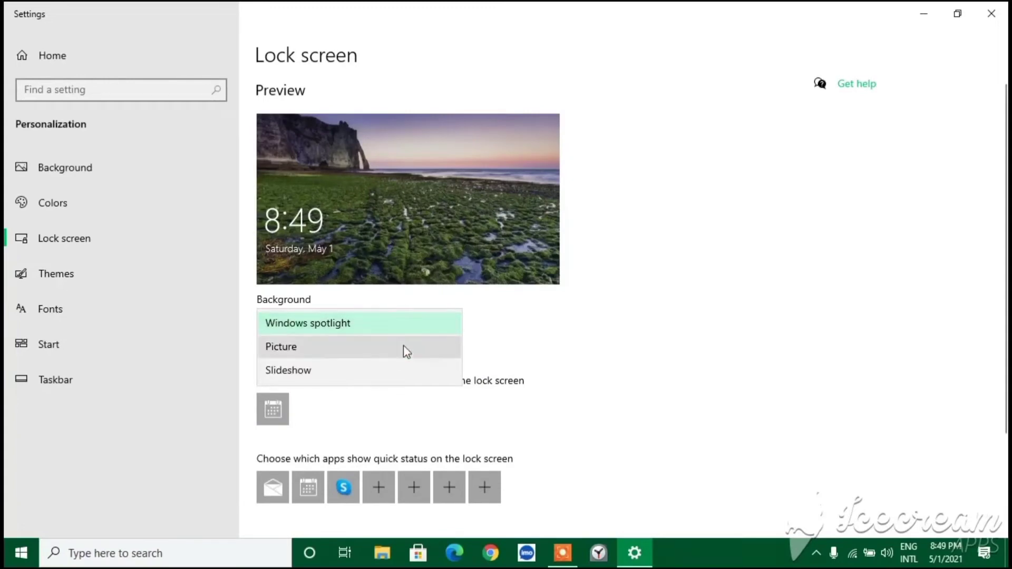
click(319, 370)
click(363, 328)
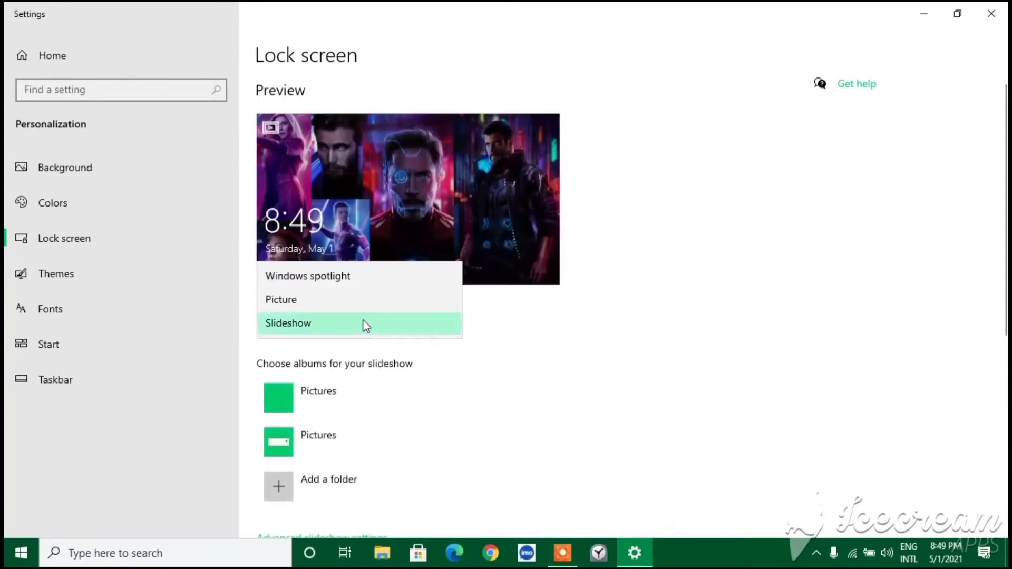
click(363, 277)
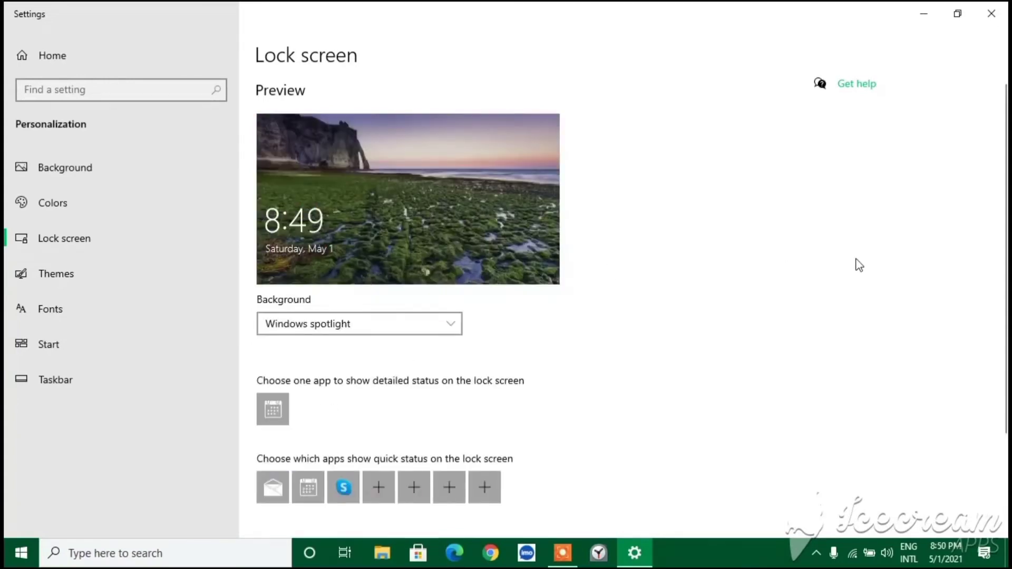
scroll(543, 404, down, 3)
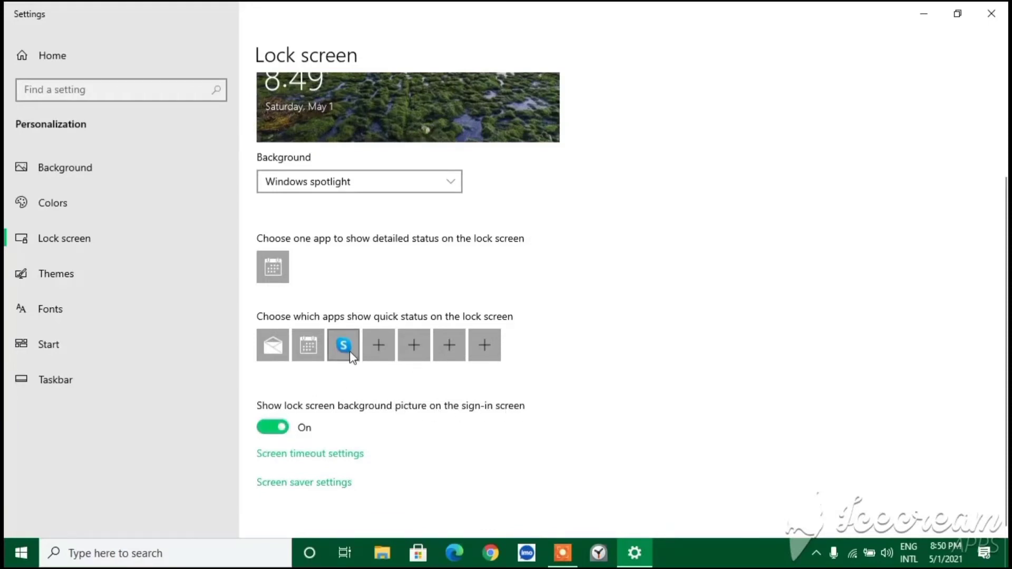
scroll(251, 461, up, 3)
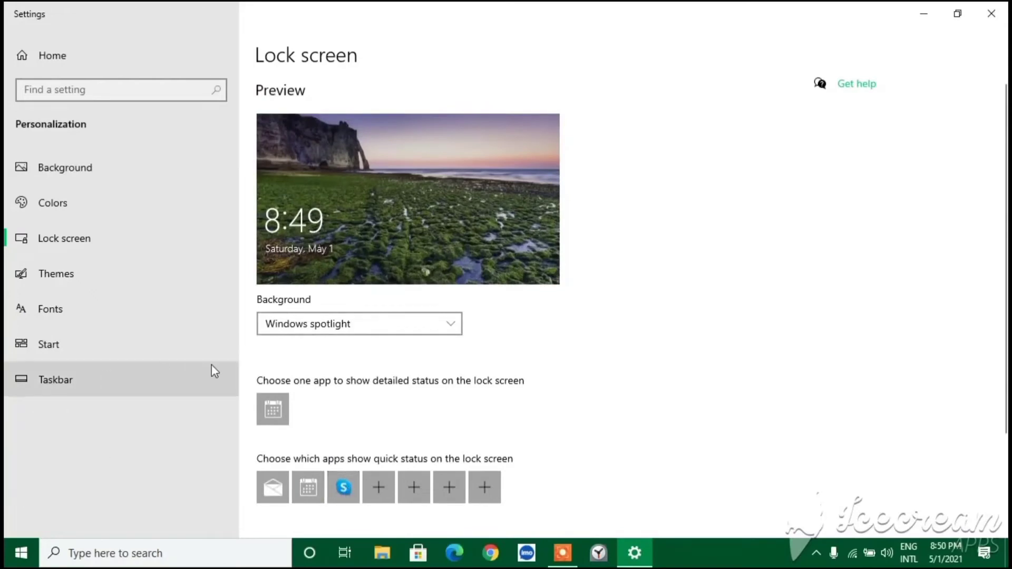
click(113, 279)
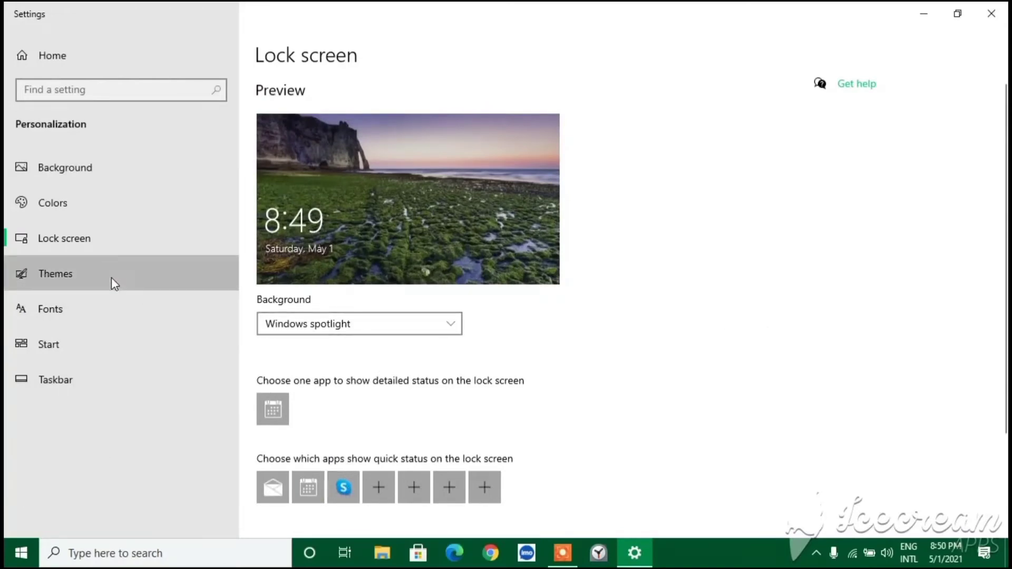
- Apply the Windows theme and minimize Settings to view the desktop
scroll(524, 335, down, 5)
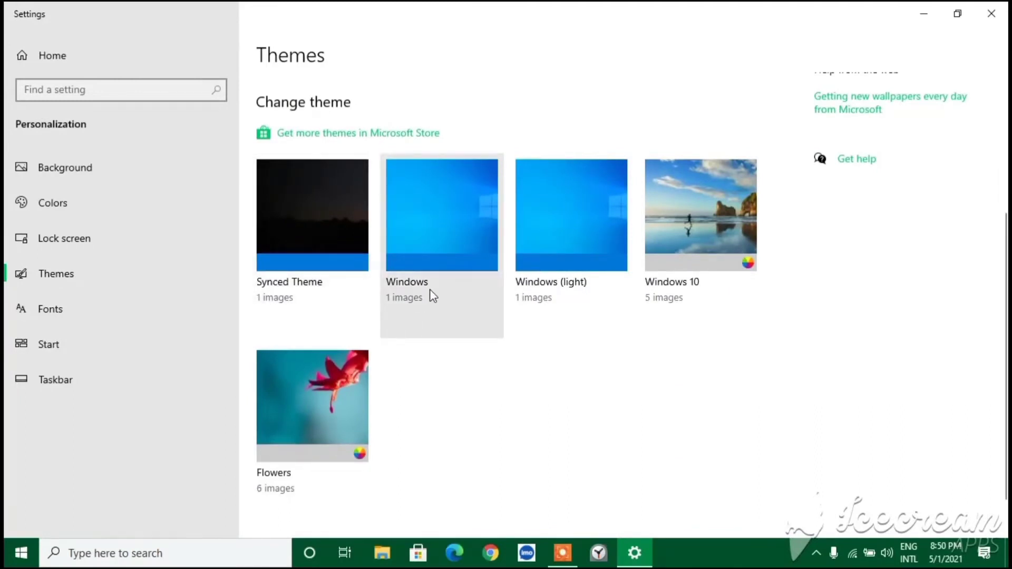
click(467, 296)
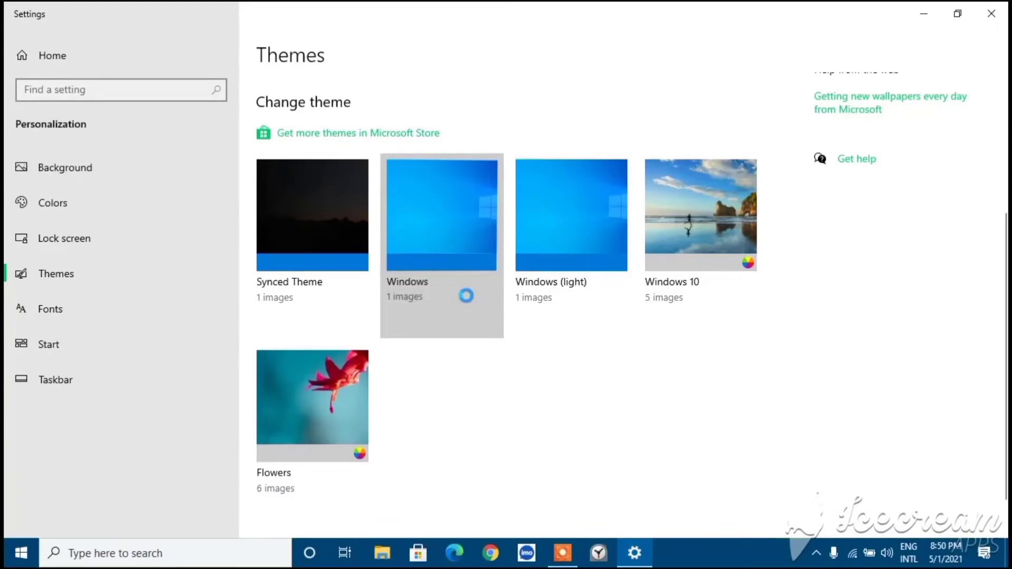
click(923, 14)
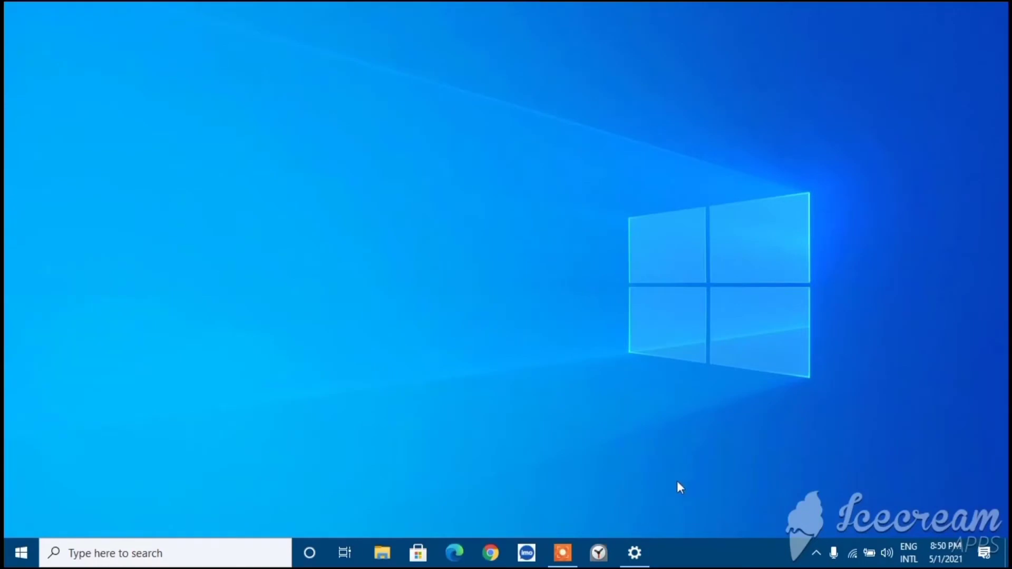
- Apply the Windows (light) theme and check it on the desktop and Start menu
click(634, 552)
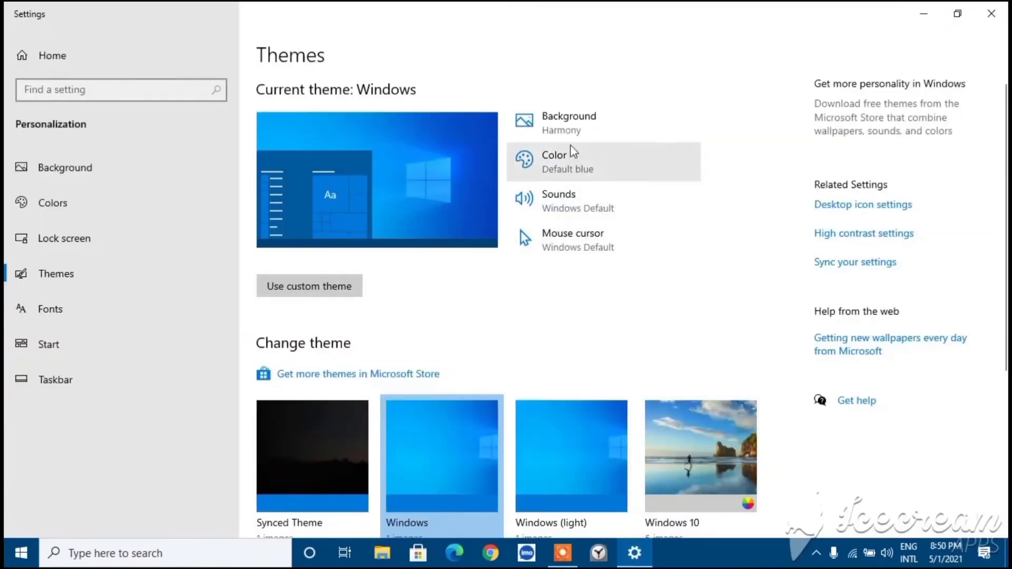
scroll(503, 372, down, 5)
click(568, 242)
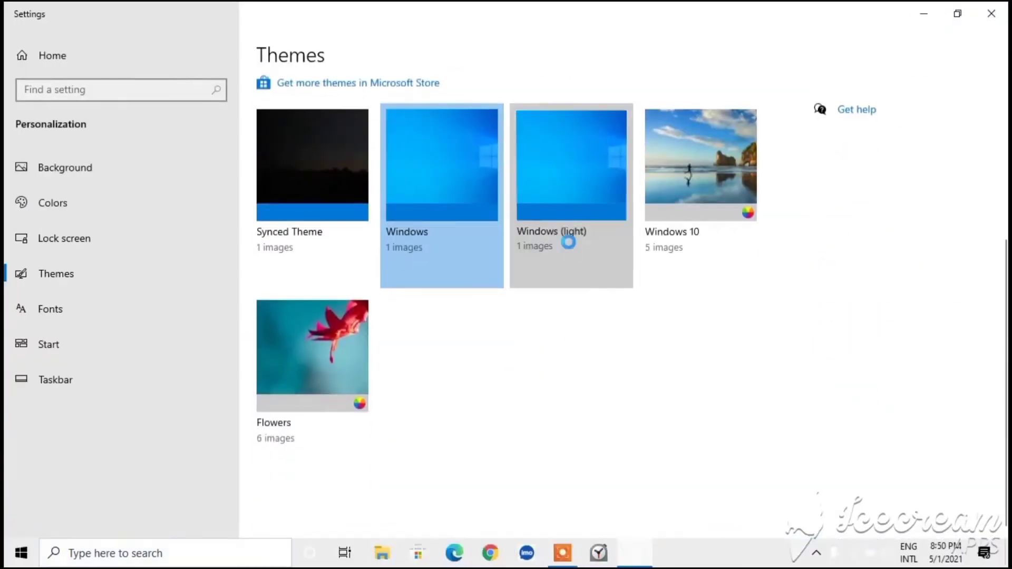
click(923, 13)
click(23, 552)
click(32, 556)
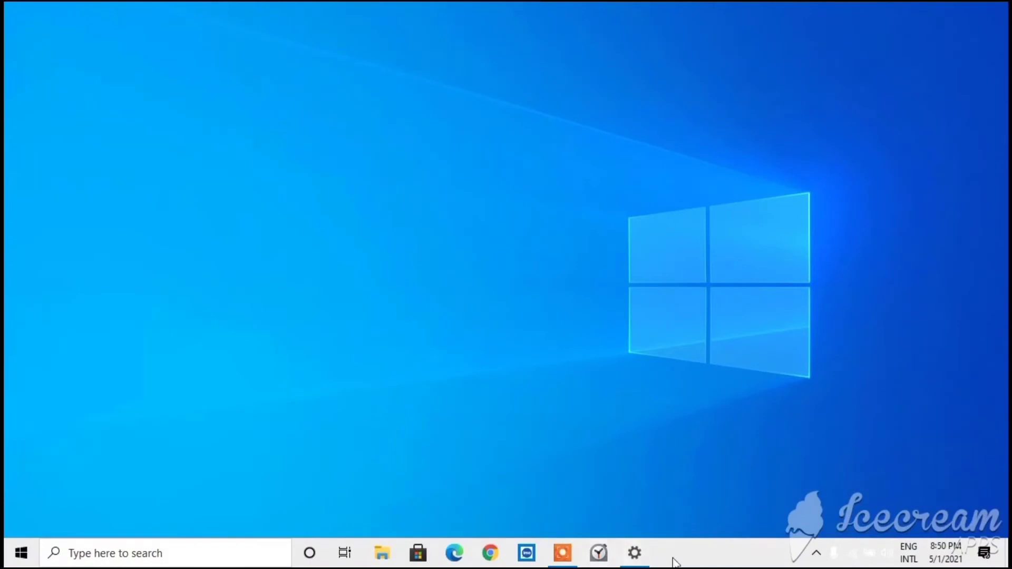
- Apply the Windows 10 theme and minimize Settings to see its beach wallpaper
click(635, 554)
scroll(640, 367, down, 5)
click(699, 244)
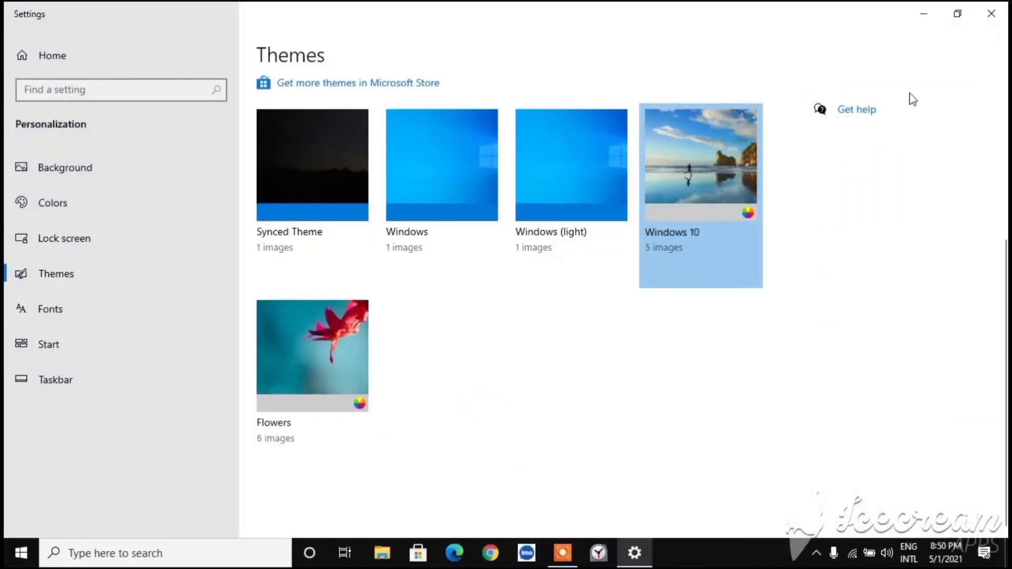
click(923, 14)
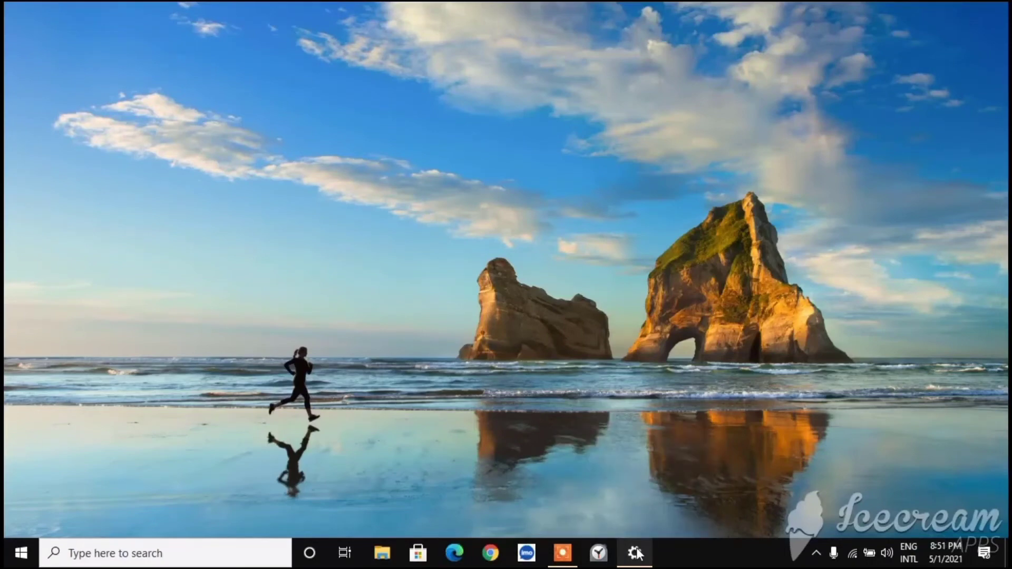
- Restore the Settings window and close it with Alt+F4
mouse_move(636, 552)
click(700, 449)
key(alt+F4)
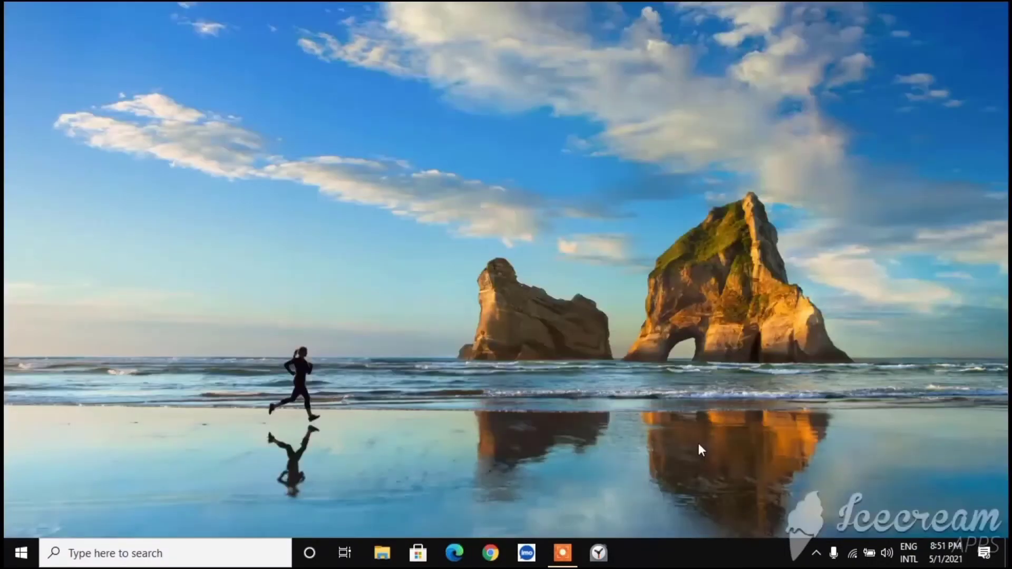
- Reopen Personalization from the desktop's Personalize option and scroll the Themes page to the theme tiles
right_click(558, 197)
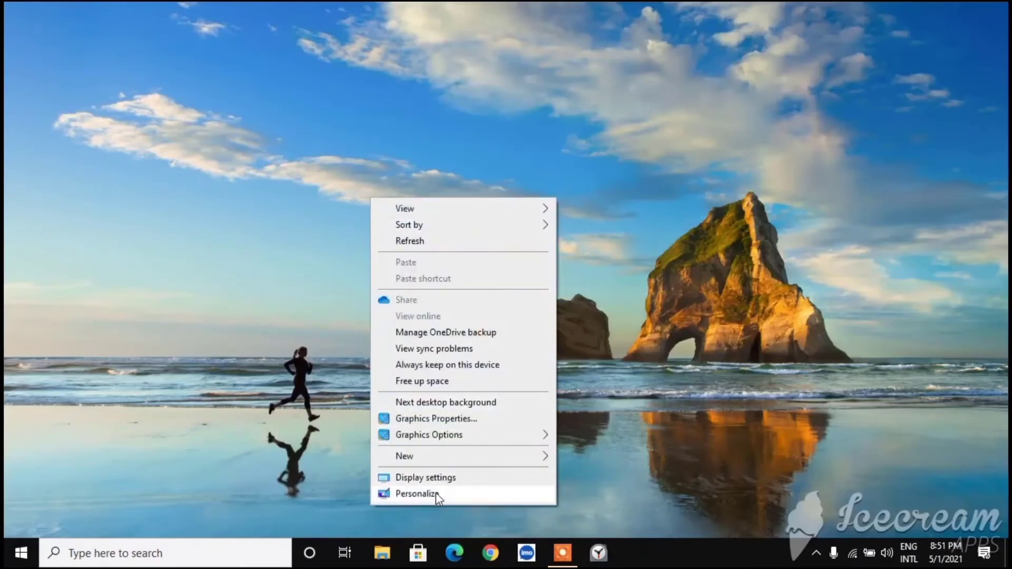
click(434, 493)
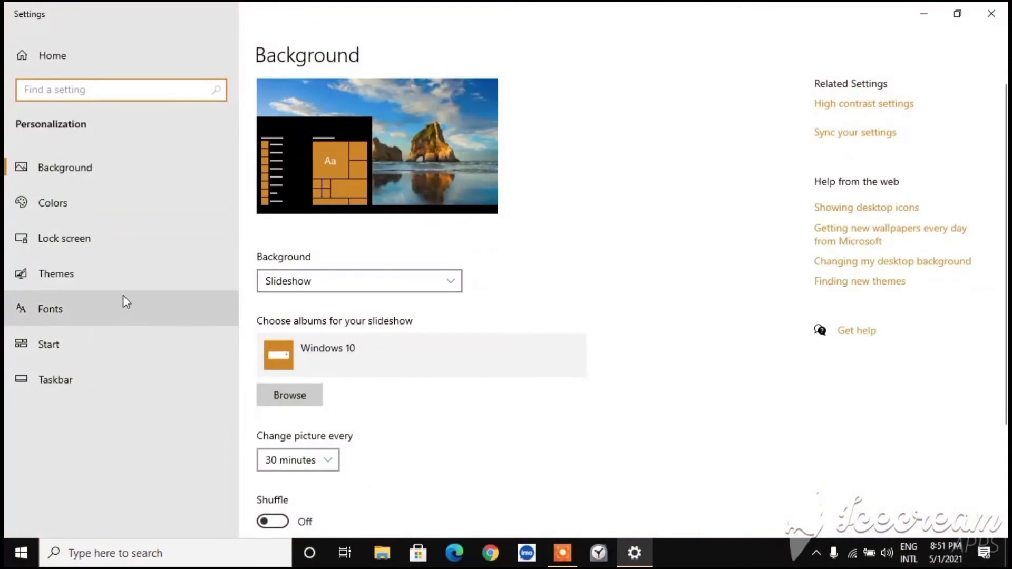
click(93, 274)
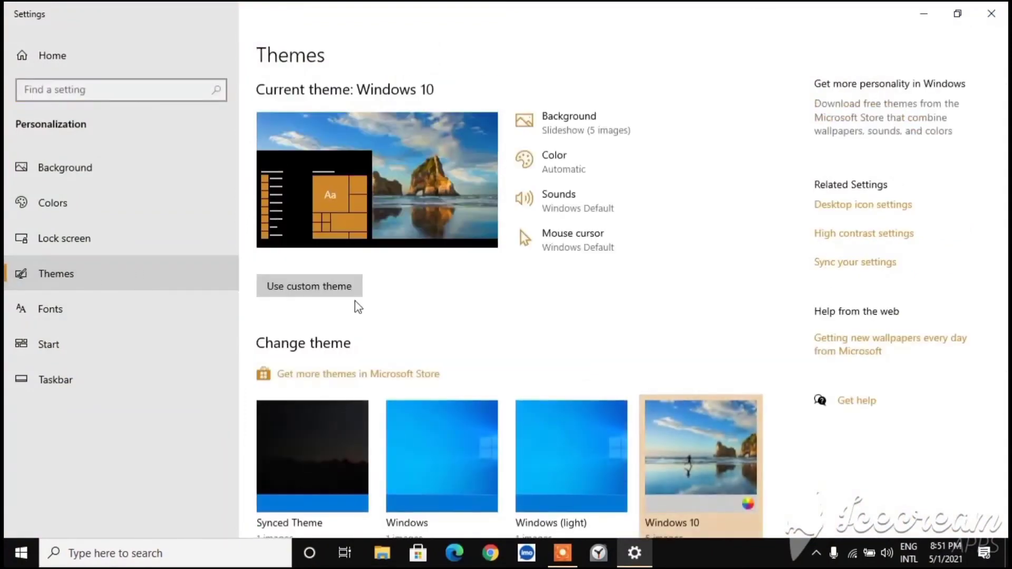
scroll(522, 345, down, 3)
scroll(522, 345, down, 2)
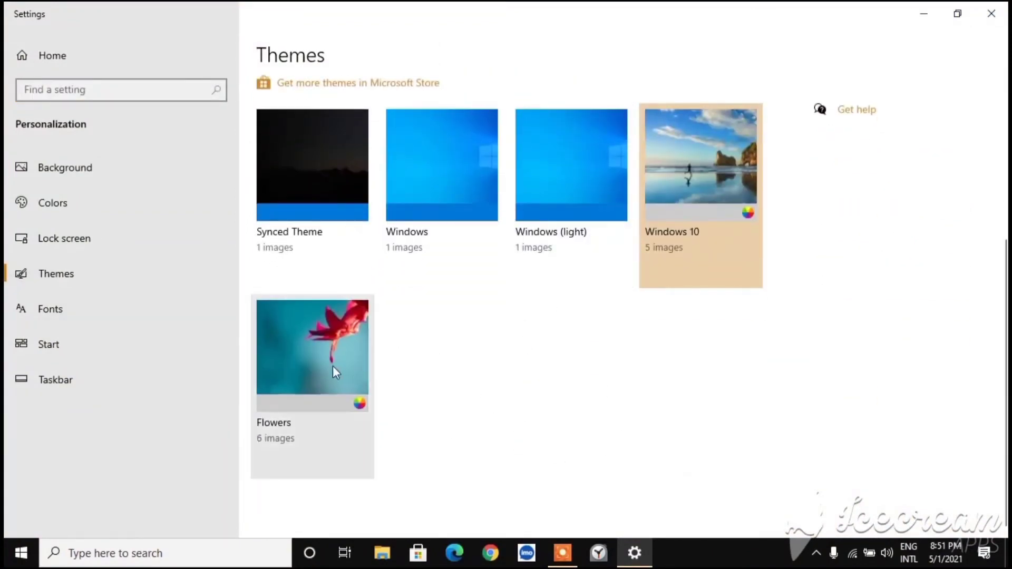
- Browse the Fonts page list, then launch Get more fonts in Microsoft Store and close the Store
click(97, 324)
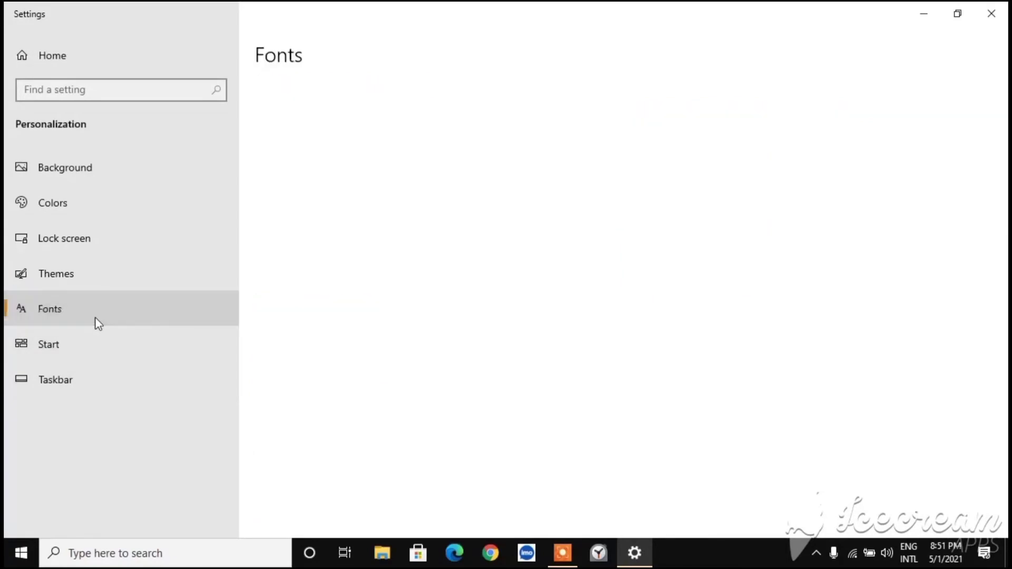
scroll(407, 342, down, 4)
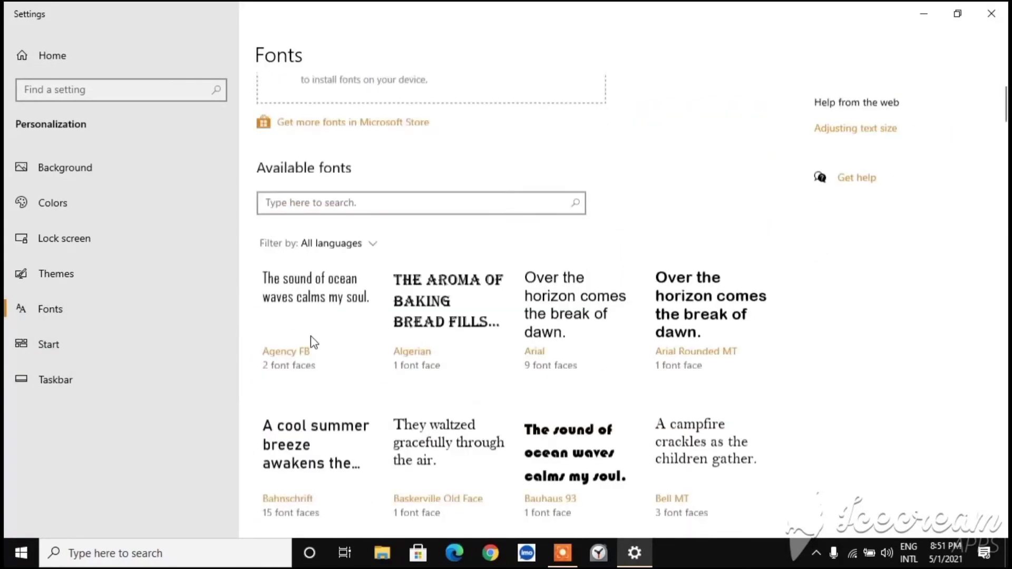
scroll(517, 368, down, 4)
scroll(372, 373, down, 10)
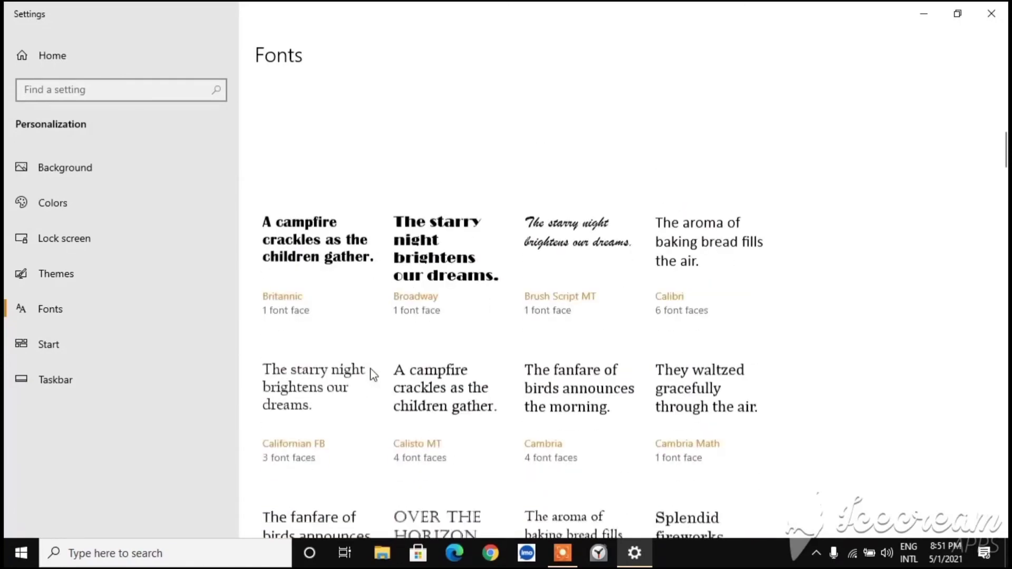
scroll(373, 373, up, 15)
scroll(373, 373, up, 1)
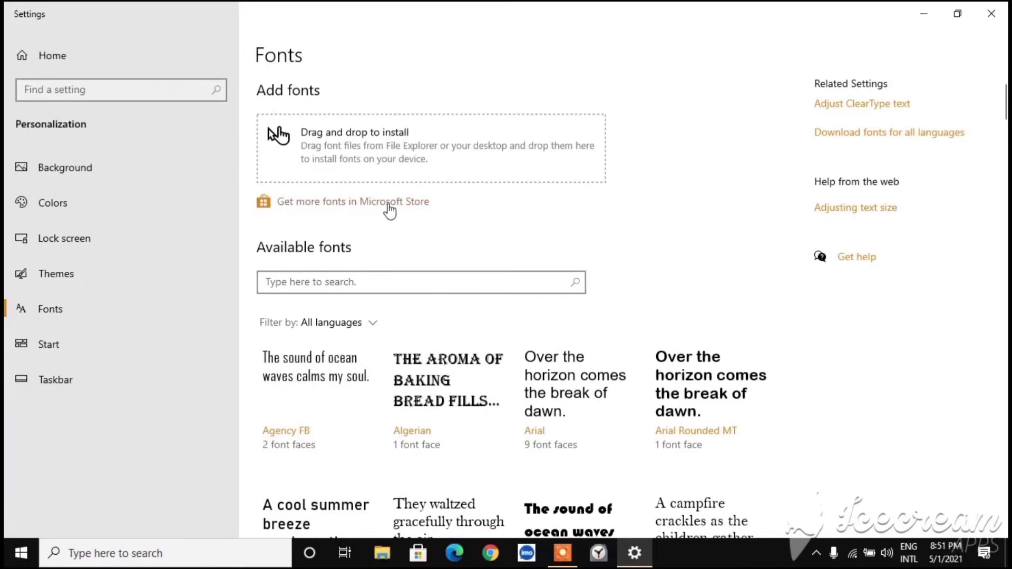
click(408, 205)
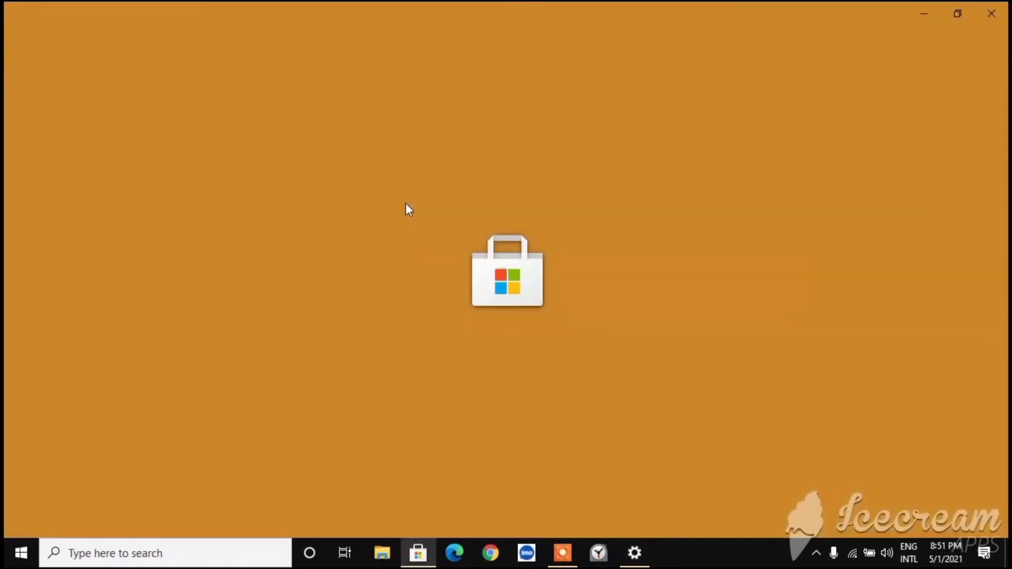
click(991, 13)
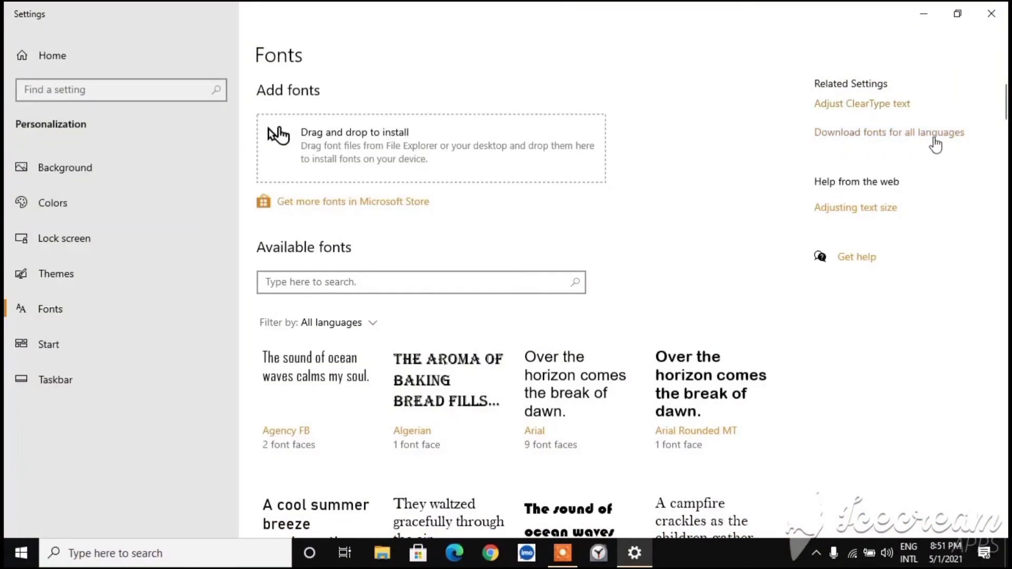
- On the Start page, turn Show more tiles off and back on, checking the Start menu each time
click(53, 359)
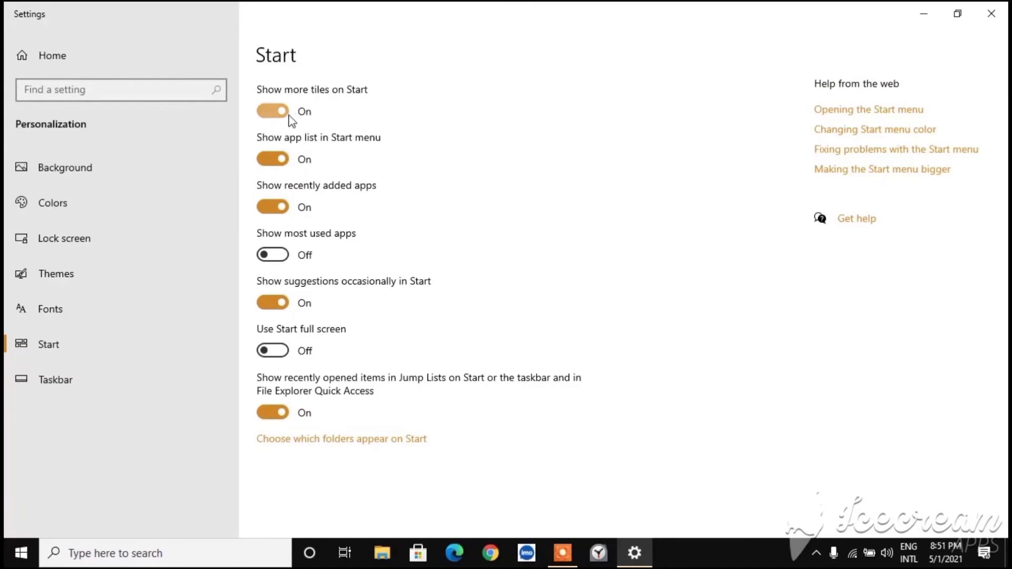
click(21, 558)
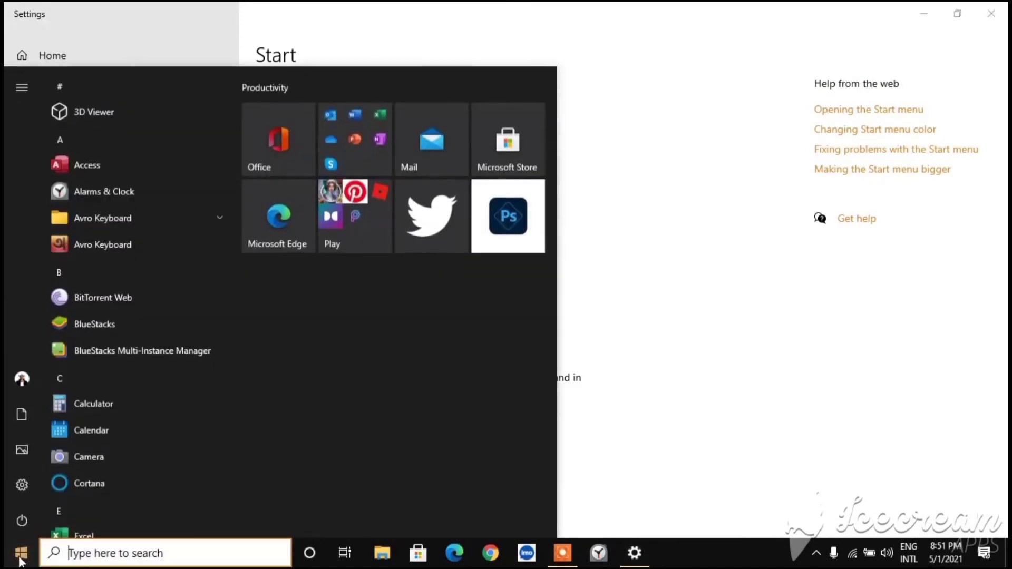
click(21, 558)
click(272, 112)
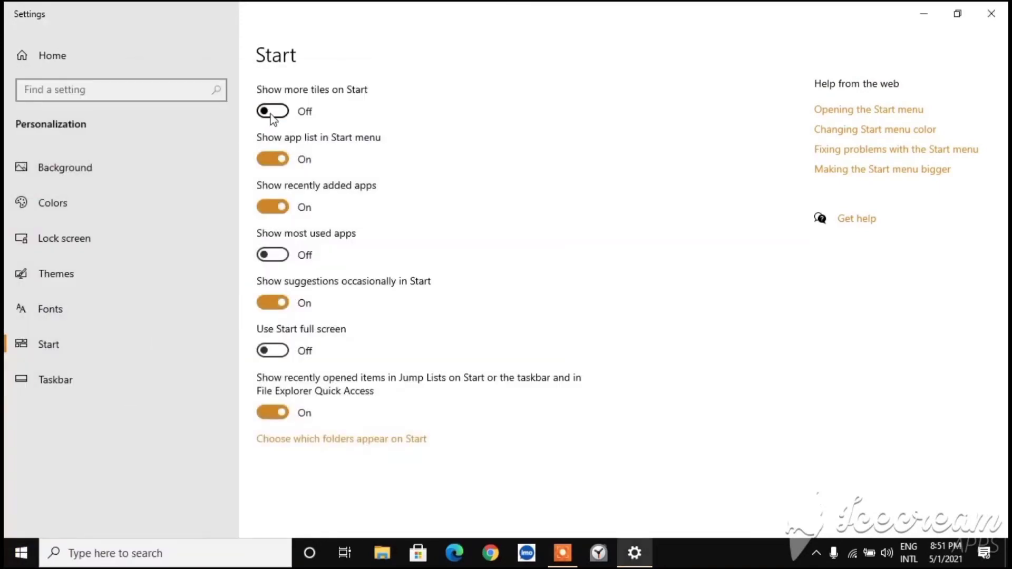
click(22, 553)
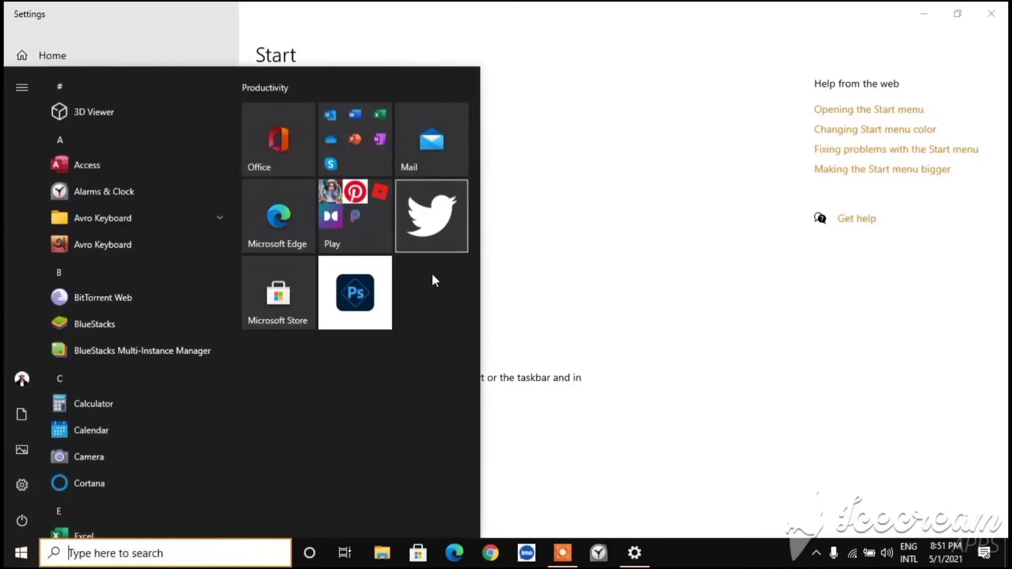
click(36, 562)
click(272, 111)
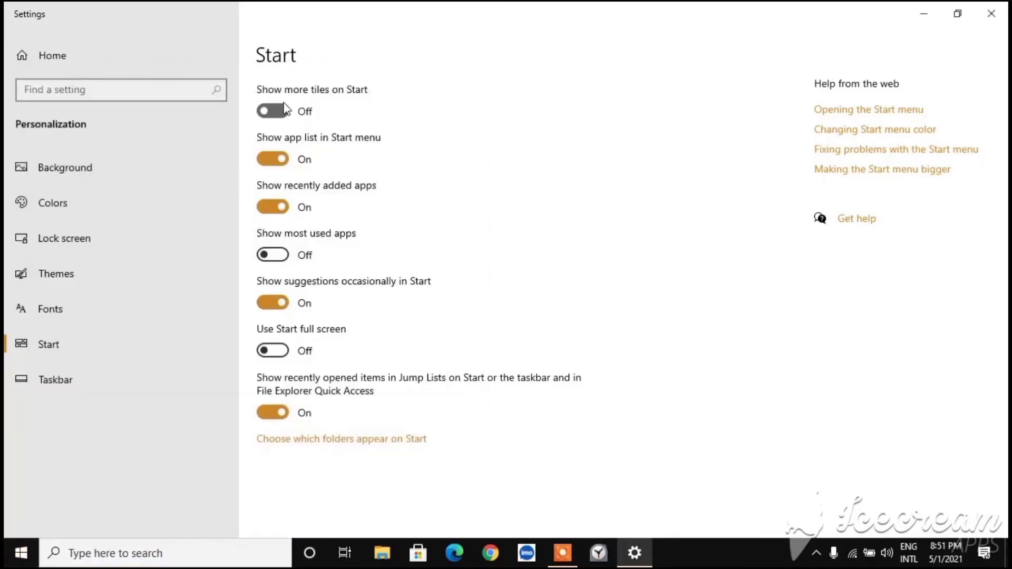
click(31, 561)
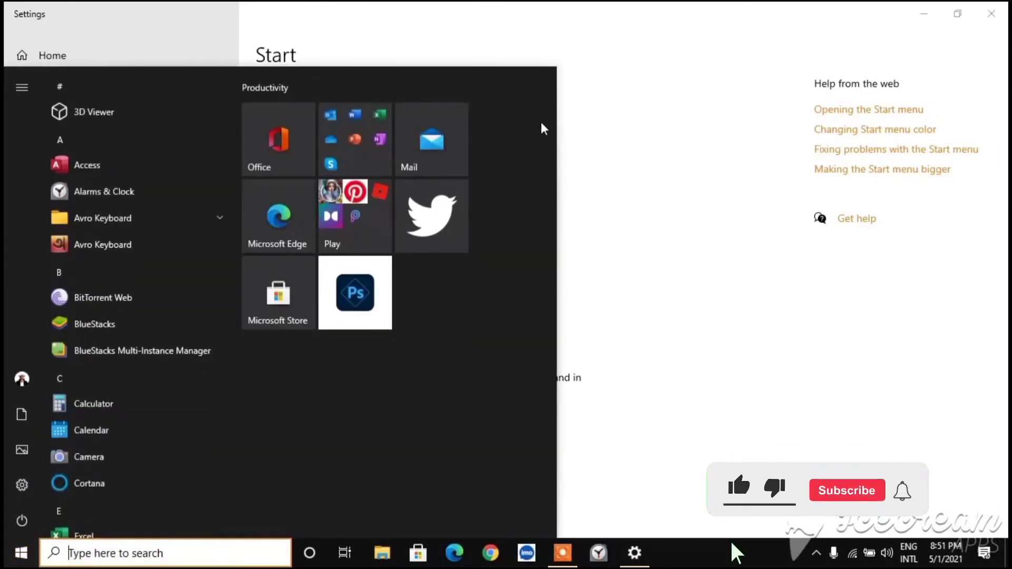
- Move OneNote from the Office folder beside Mail and the Play folder's game tile beside Twitter
click(379, 154)
drag(418, 289, 508, 140)
click(387, 232)
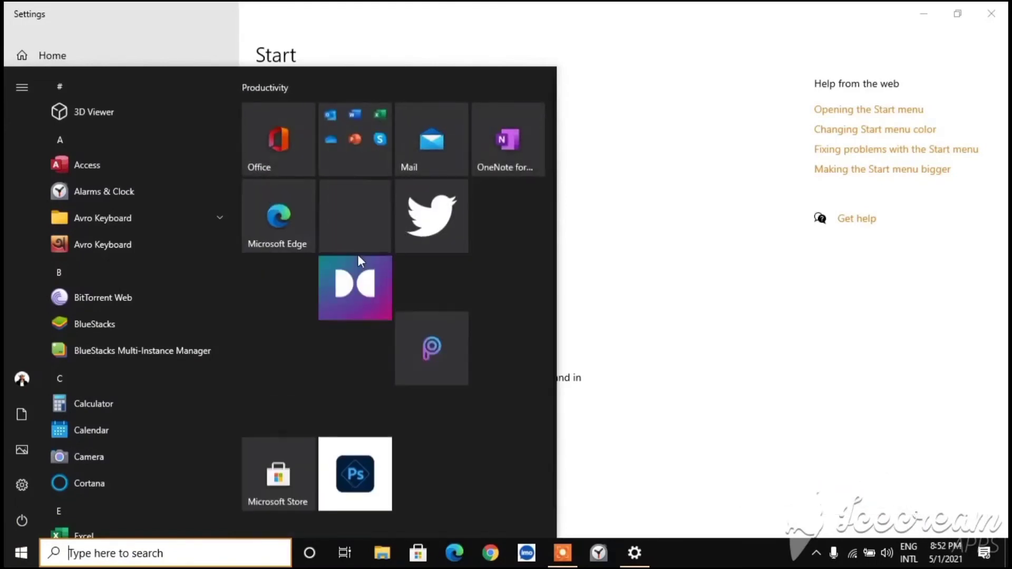
drag(363, 312, 533, 221)
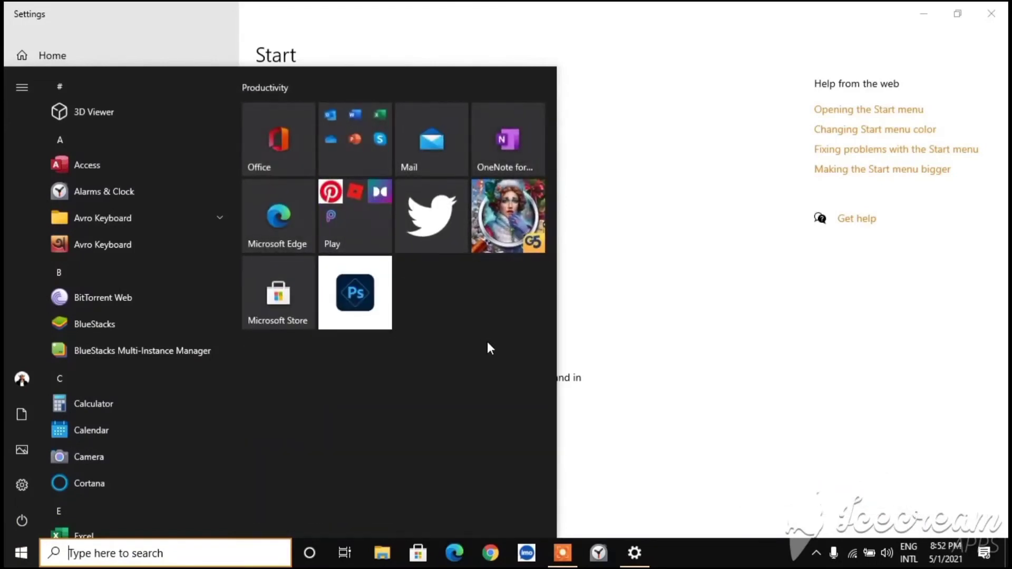
click(21, 553)
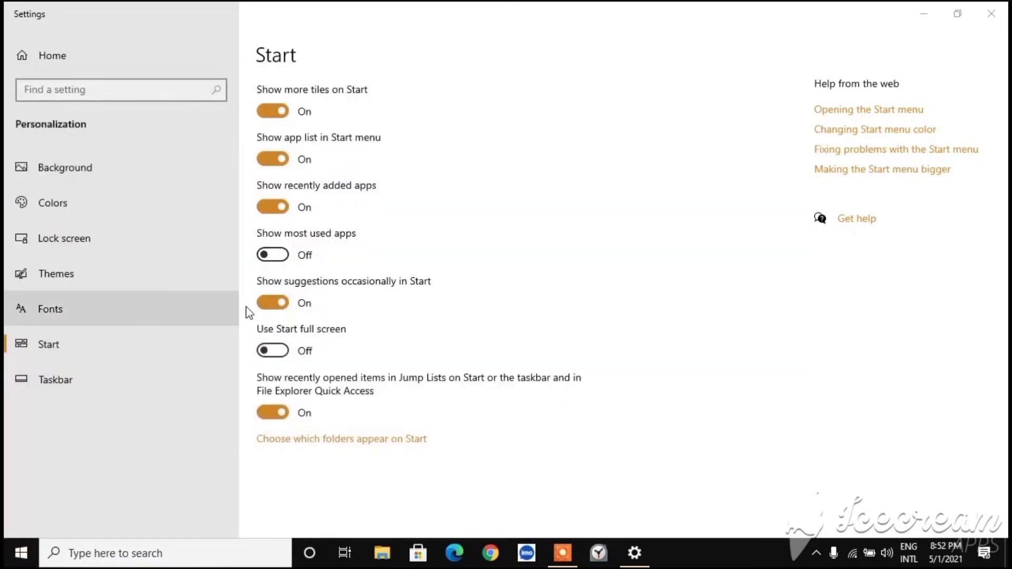
- On the Taskbar page, turn Lock the taskbar off and check the Start menu
click(55, 388)
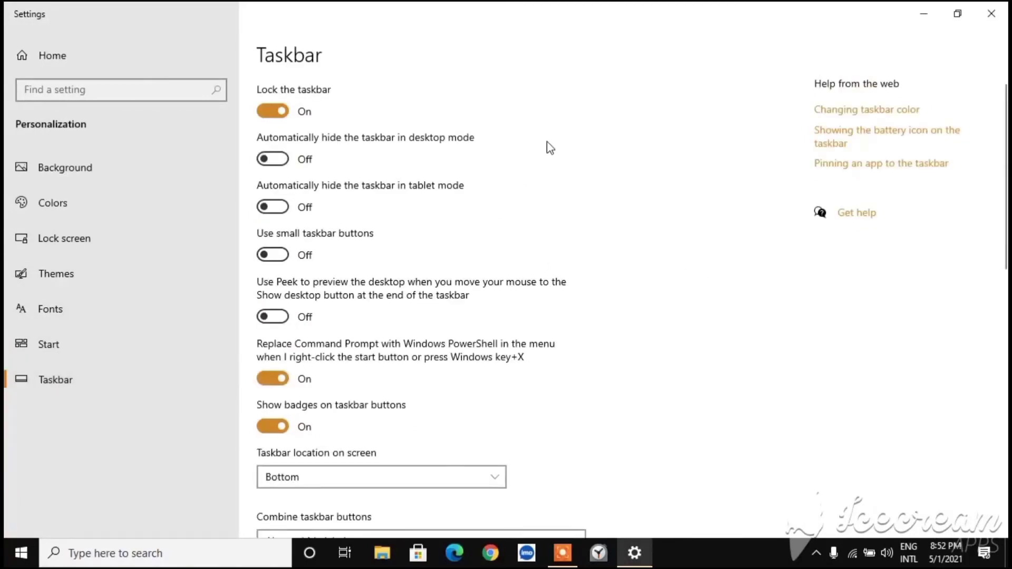
click(283, 113)
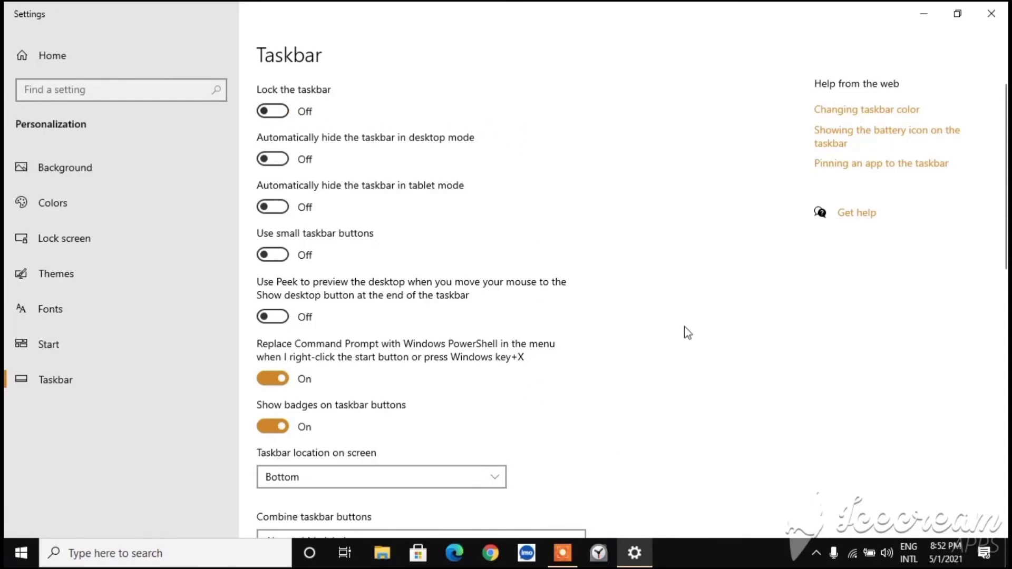
click(21, 552)
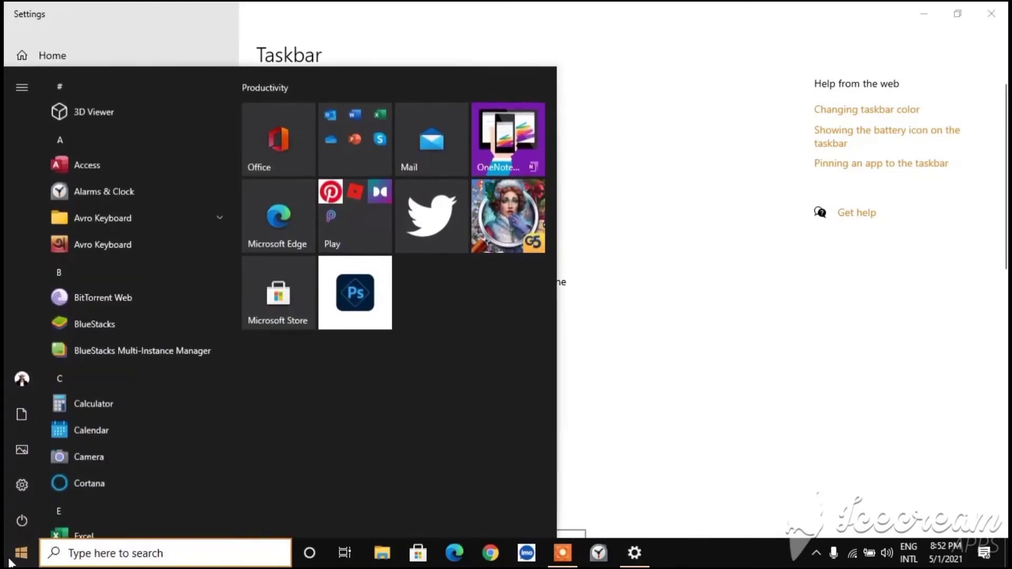
click(21, 553)
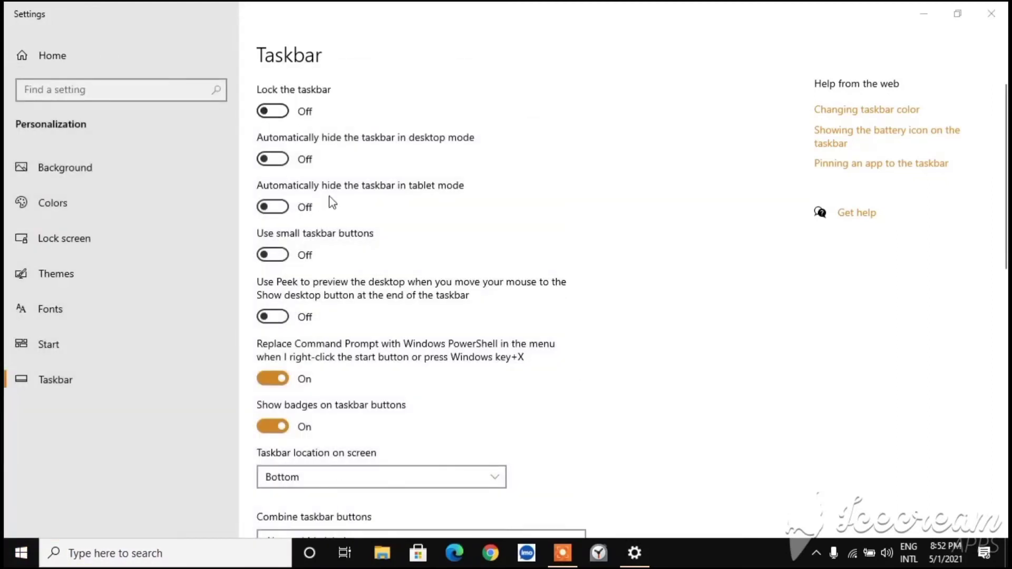
- Lock the taskbar again, then switch desktop-mode auto-hide on and back off
right_click(634, 552)
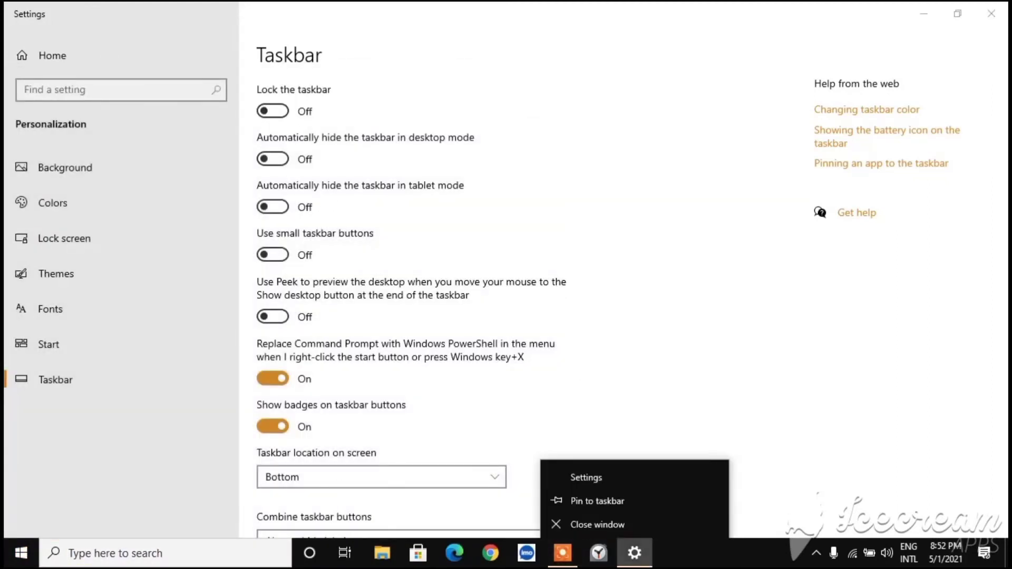
click(682, 385)
click(274, 112)
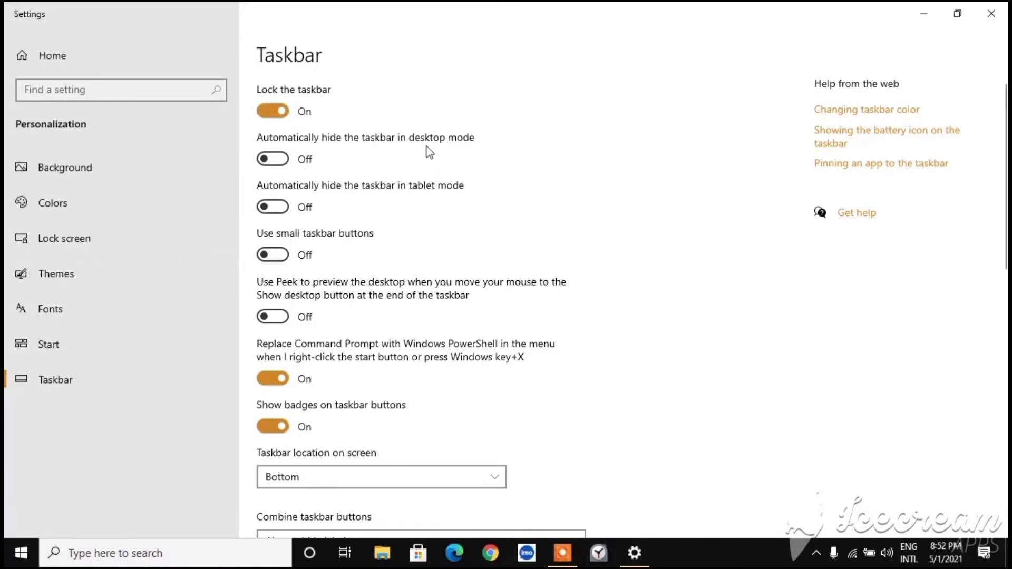
click(280, 159)
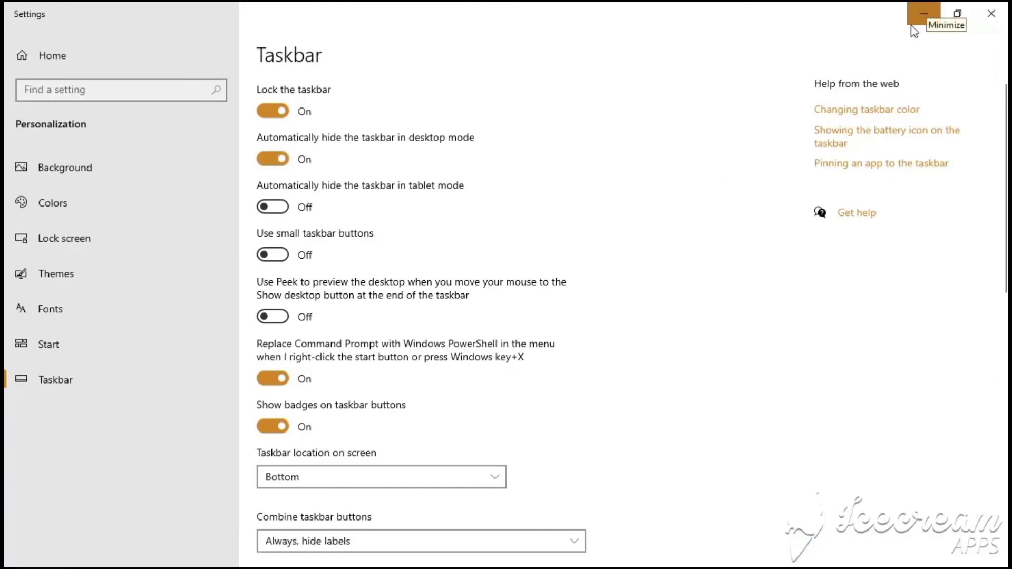
click(272, 160)
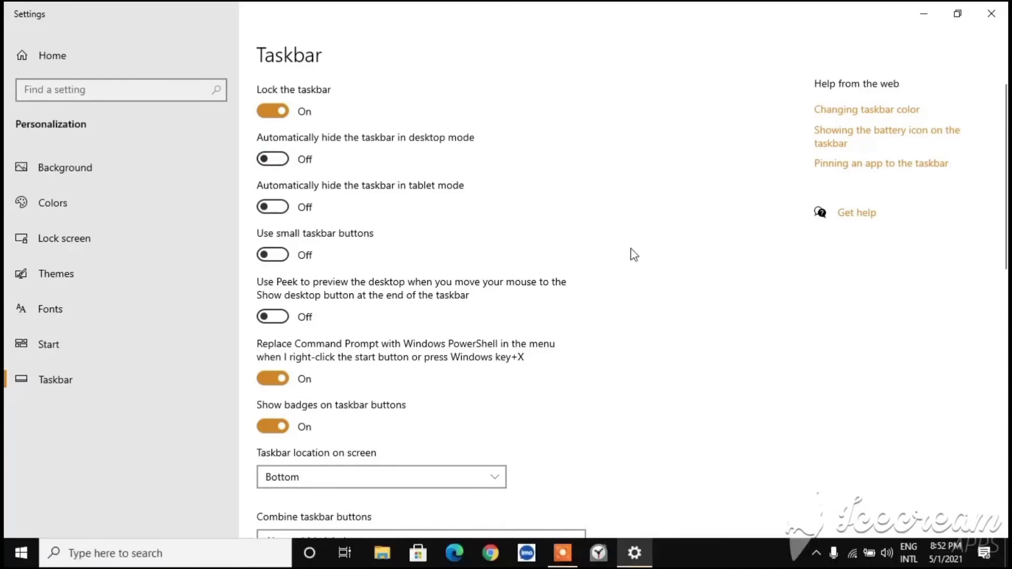
scroll(295, 364, down, 5)
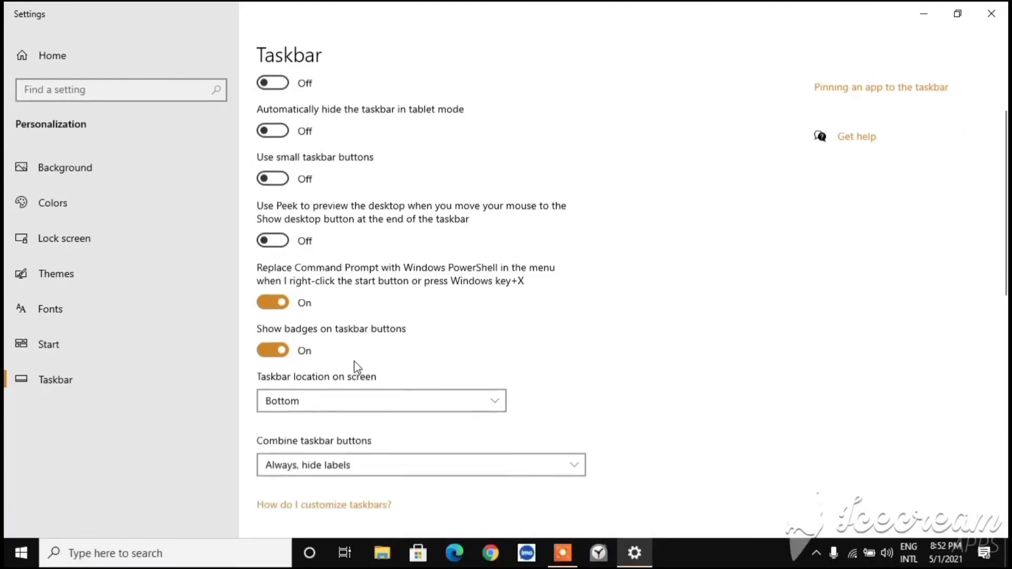
scroll(329, 237, up, 4)
scroll(327, 233, up, 1)
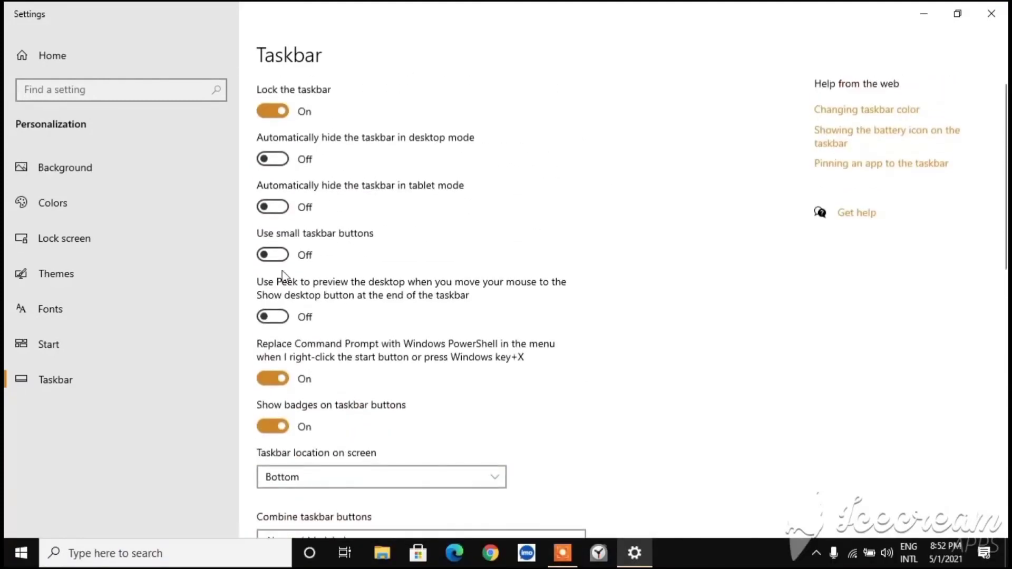
click(280, 252)
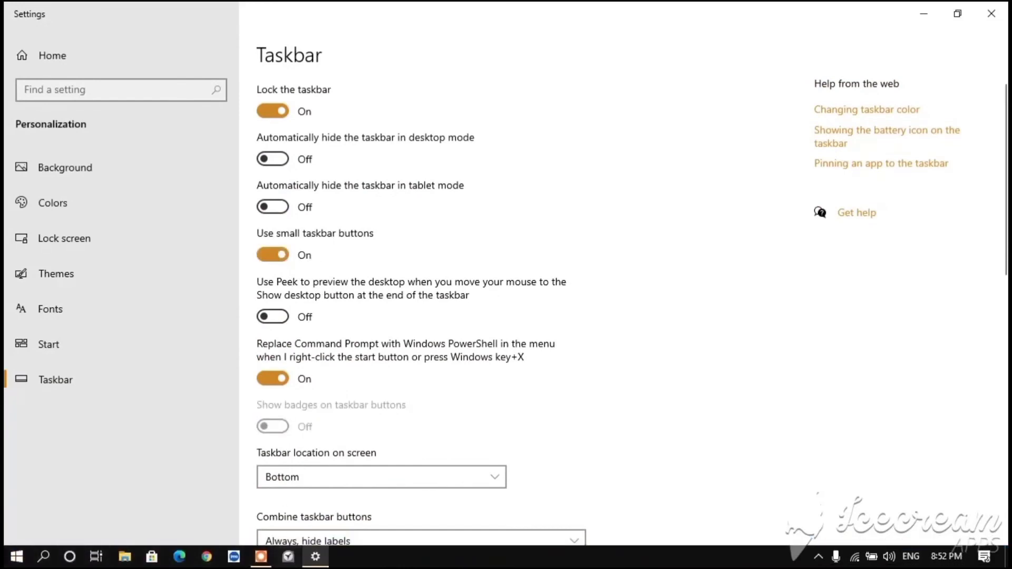
click(983, 558)
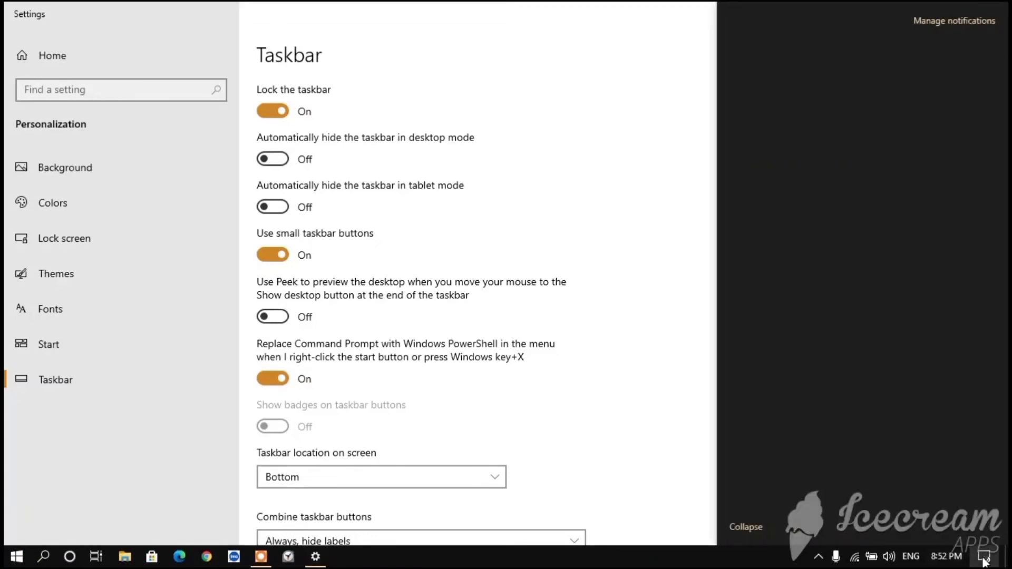
click(984, 559)
click(281, 255)
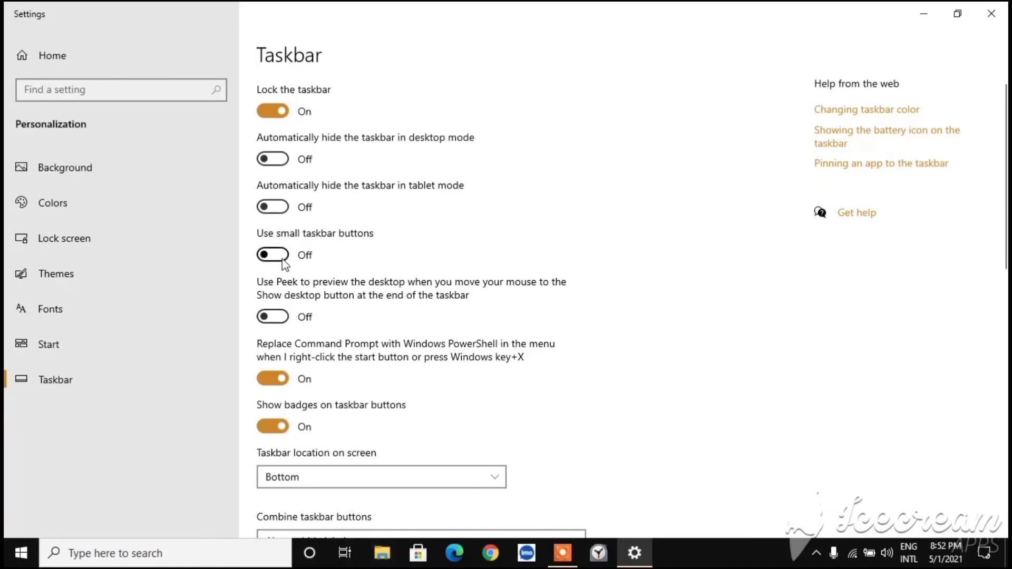
click(283, 259)
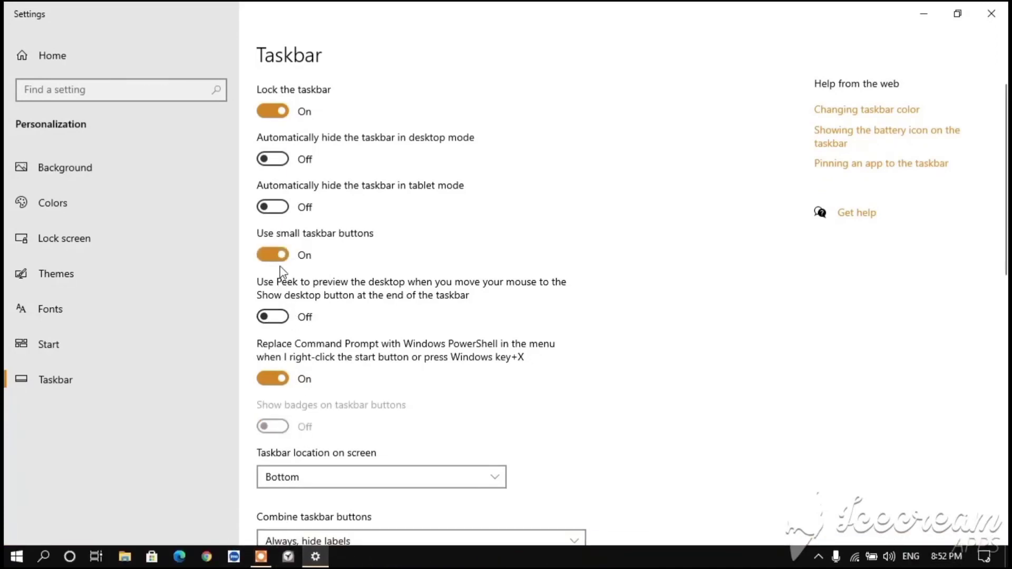
click(280, 257)
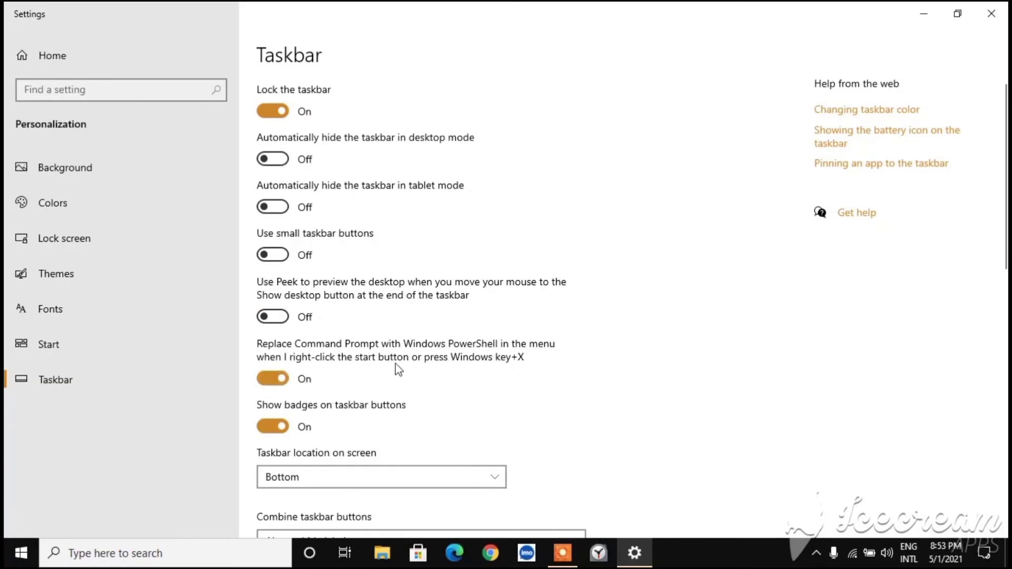
click(277, 428)
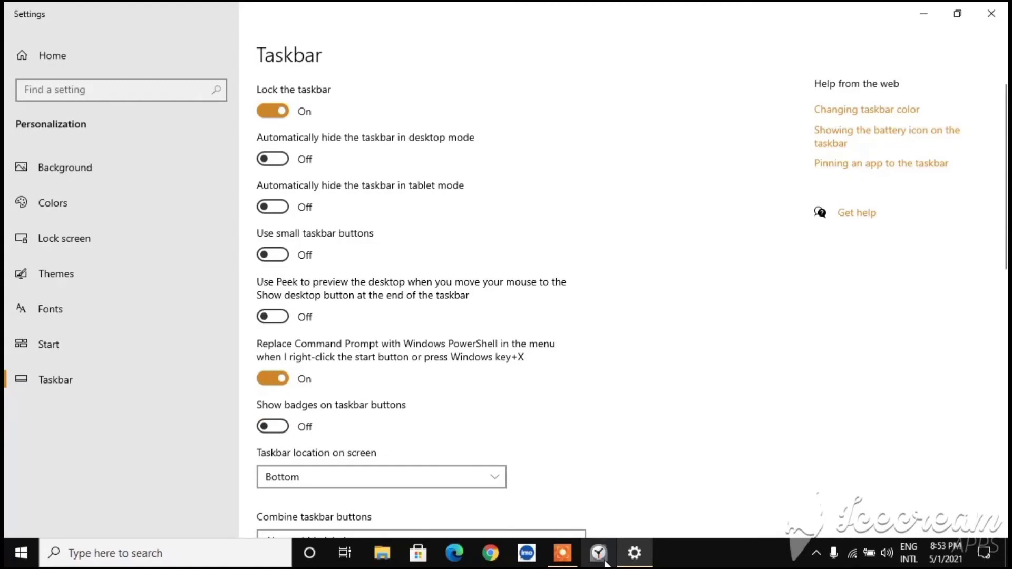
click(274, 427)
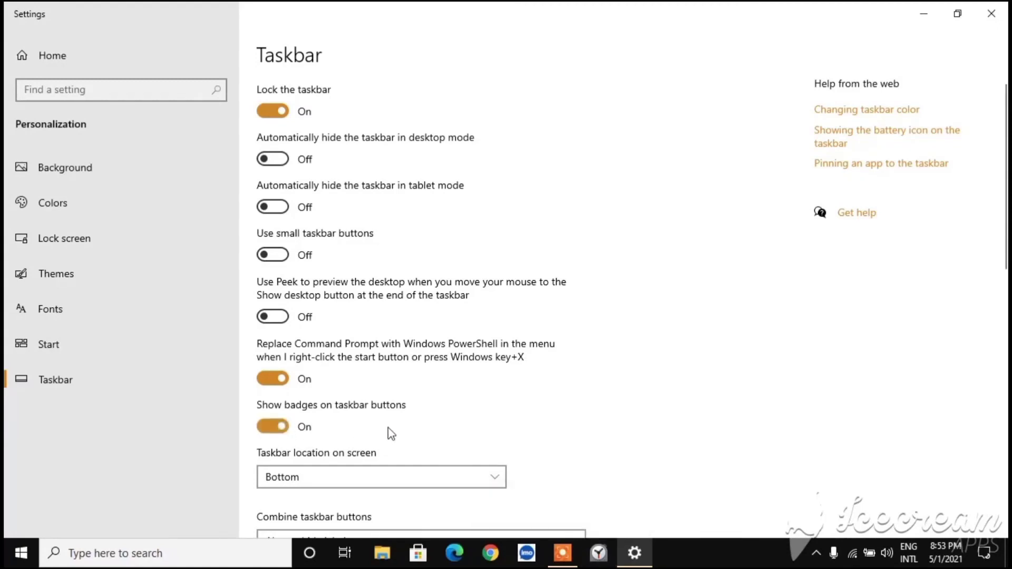
scroll(388, 428, down, 4)
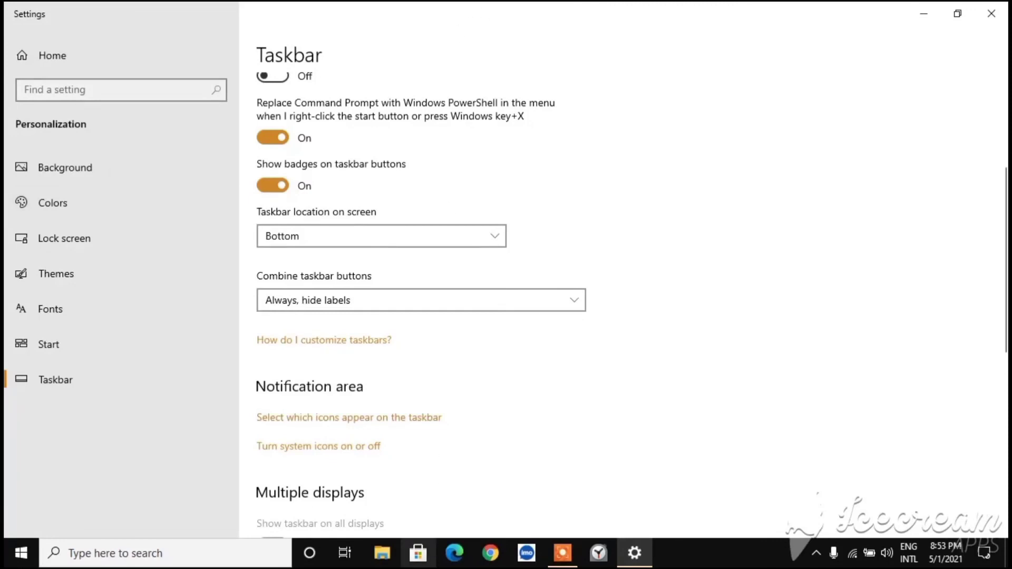
- Set Taskbar location to Right, then Top, then back to Bottom, and minimize Settings
click(322, 233)
click(299, 210)
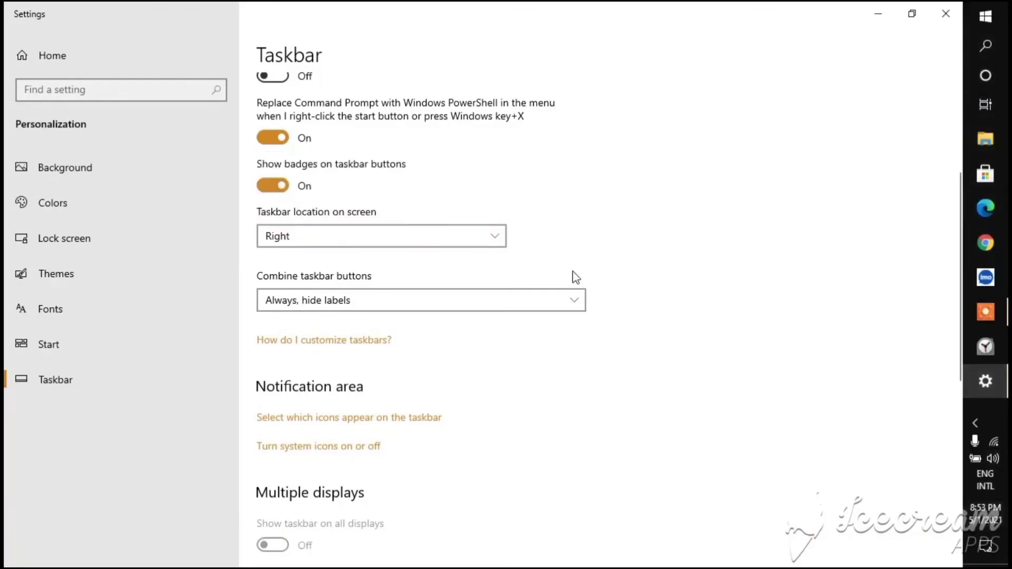
click(404, 236)
click(334, 218)
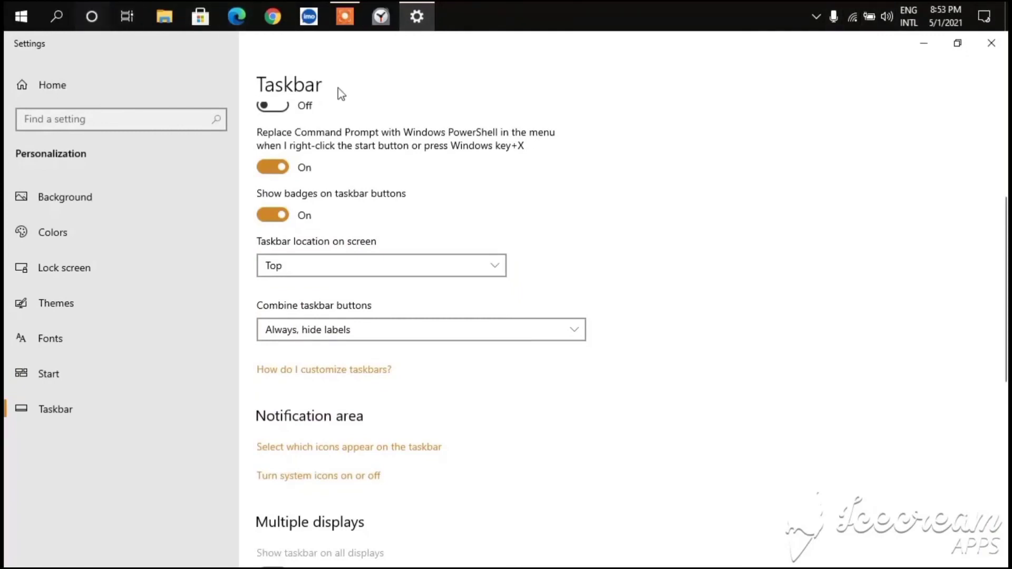
click(351, 265)
click(356, 312)
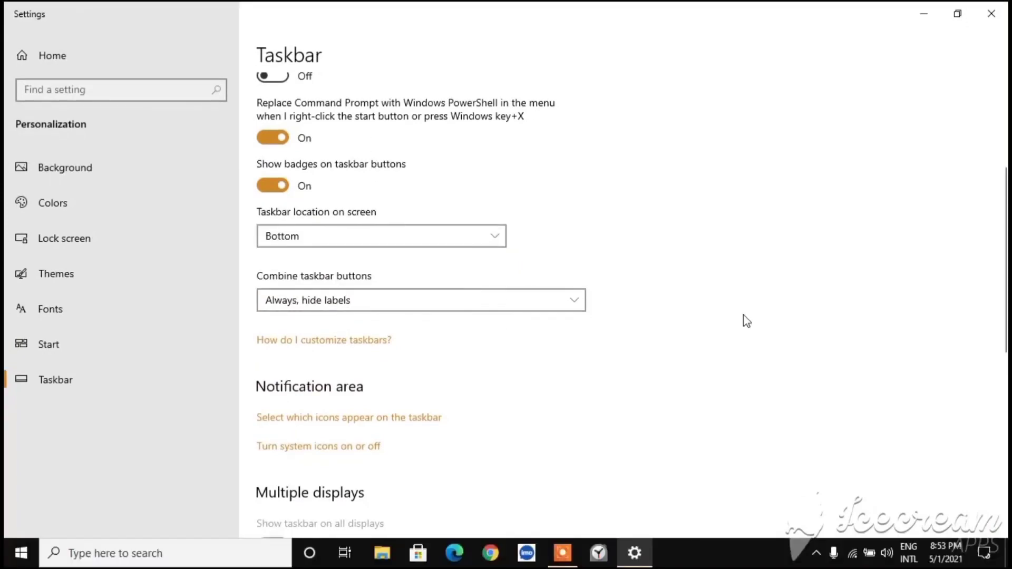
scroll(656, 393, down, 8)
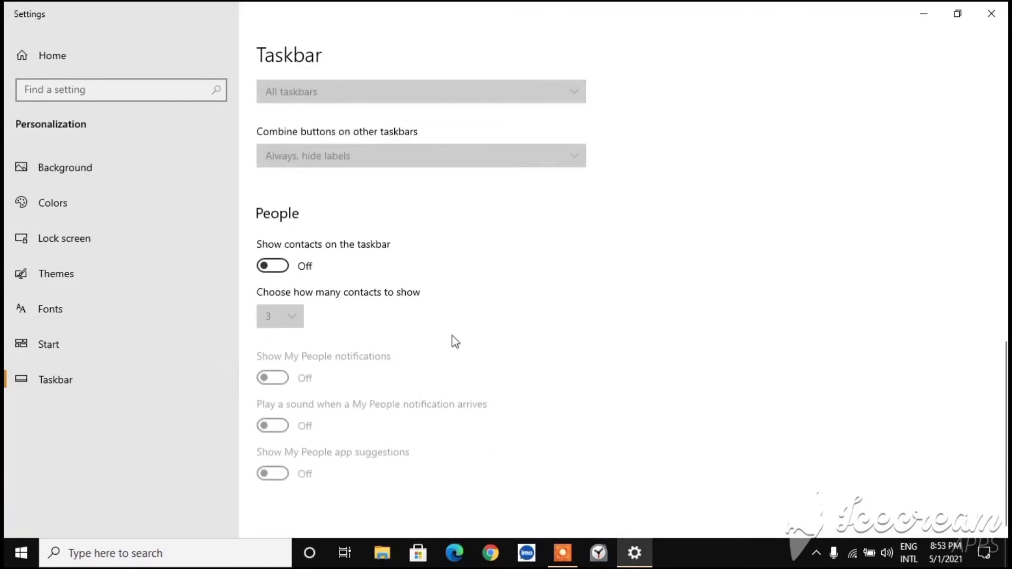
click(924, 14)
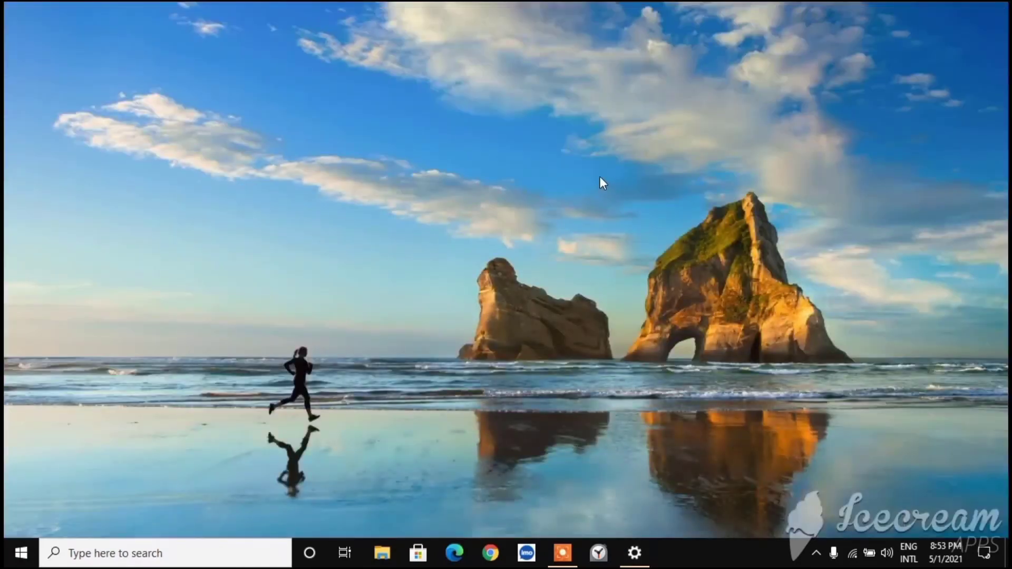